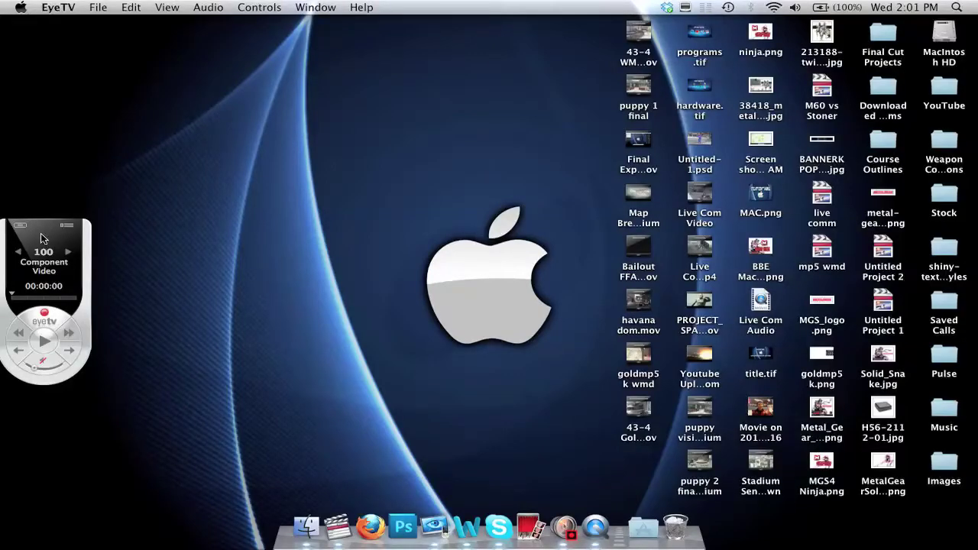
Move the EyeTV remote window off the left screen edge and bring up the recordings library.
left_click_drag(41, 233, 152, 244)
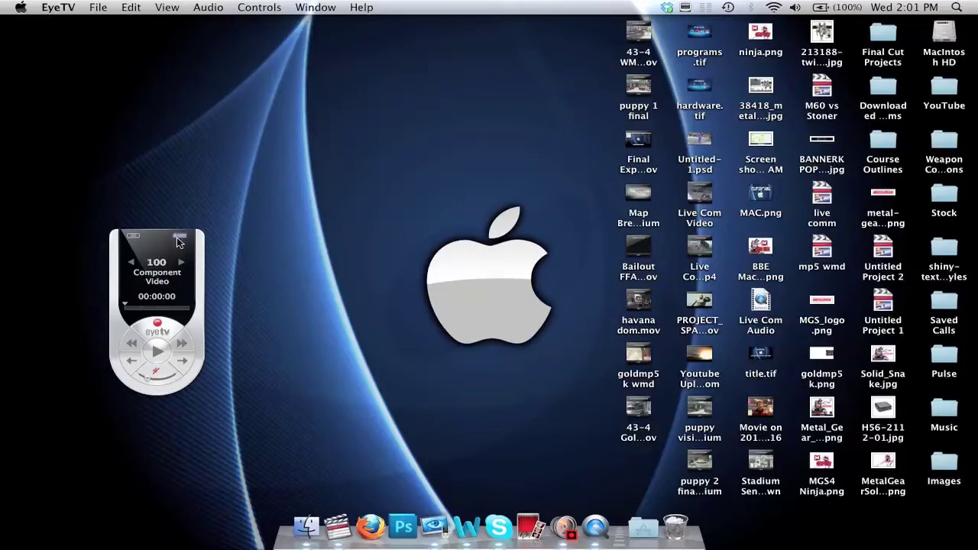
left_click(180, 236)
Edit the 2011-03-16 6:13 PM Live Recording and scrub back to about 00:45.
scroll(493, 370, "up", 10)
scroll(495, 359, "up", 10)
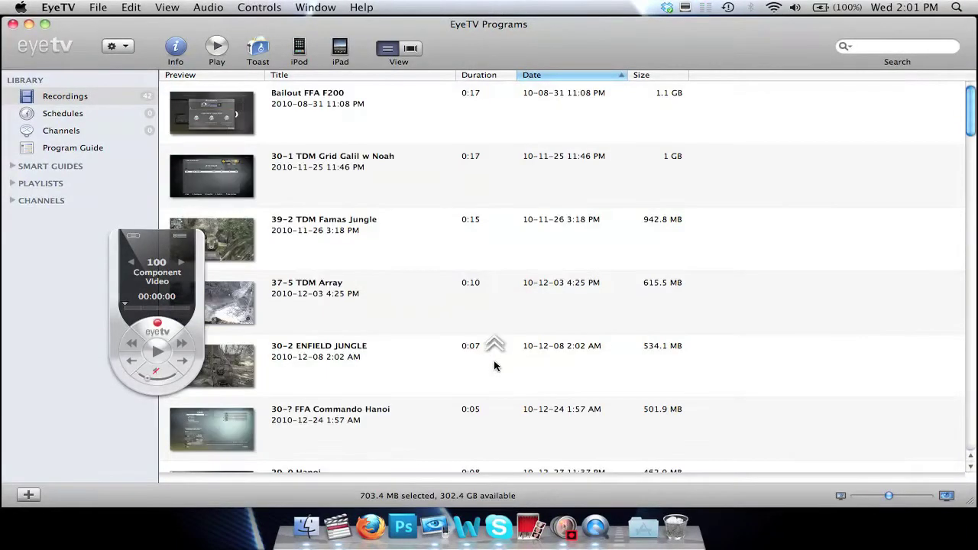
scroll(469, 247, "down", 20)
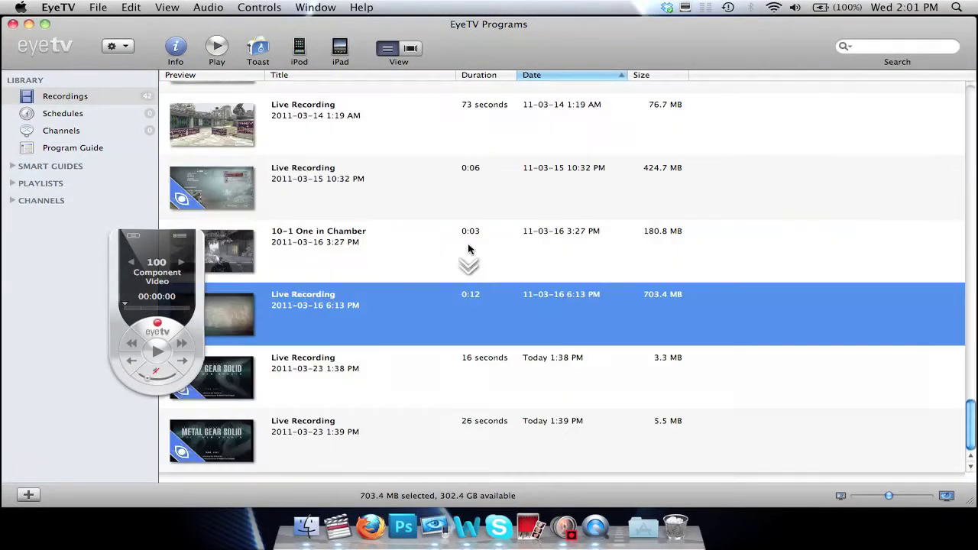
left_click(507, 315)
right_click(468, 302)
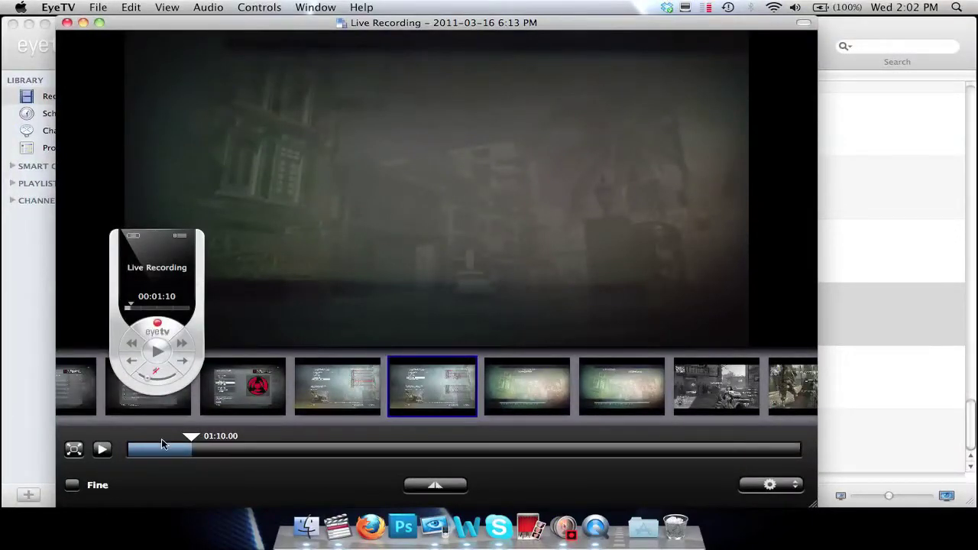
mouse_move(161, 447)
left_mouse_down()
mouse_move(153, 451)
mouse_move(170, 453)
left_mouse_up()
Mark the clip from 01:10 through to the end of the recording.
left_click(181, 451)
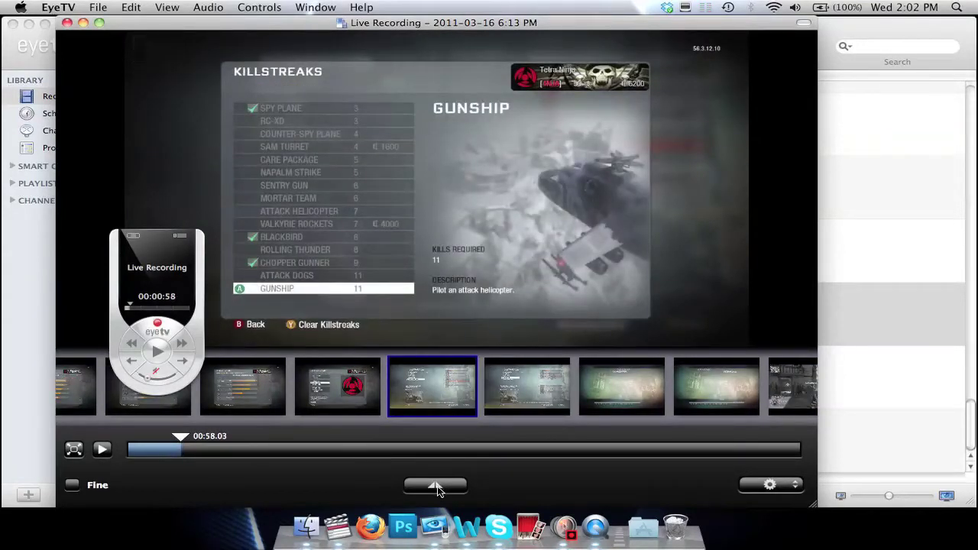
left_click(435, 485)
left_click_drag(180, 463, 242, 464)
mouse_move(301, 471)
left_mouse_down()
mouse_move(334, 459)
mouse_move(848, 460)
mouse_move(806, 451)
left_mouse_up()
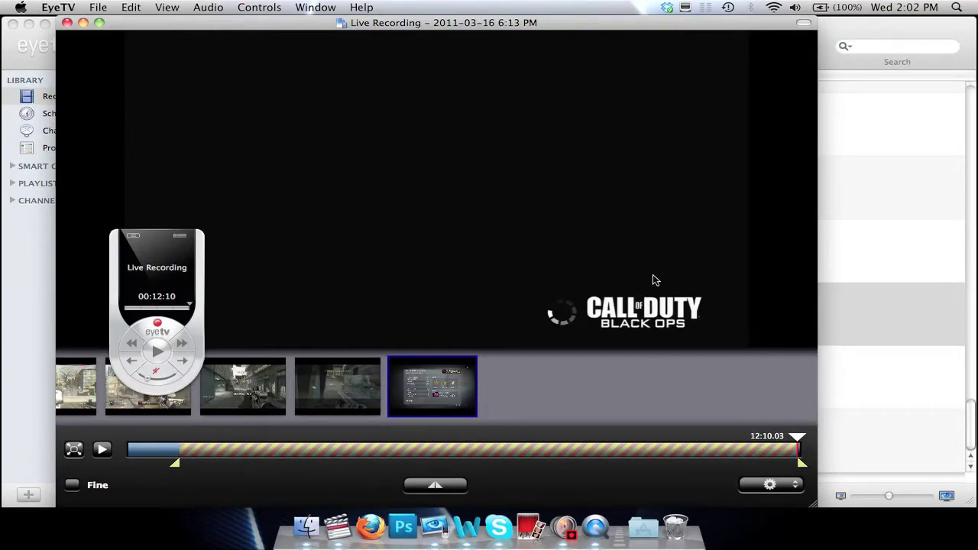
left_click_drag(175, 465, 186, 462)
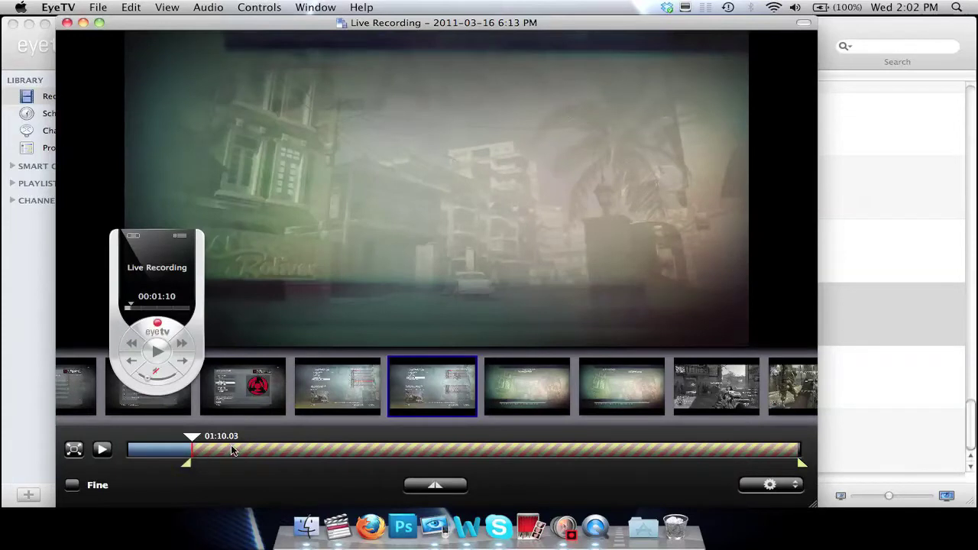
right_click(427, 450)
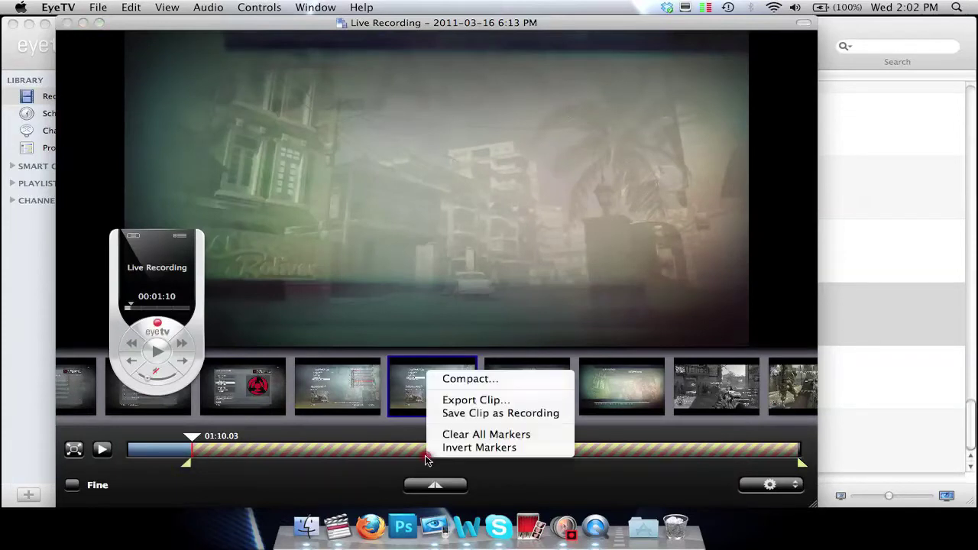
Export the marked clip with QuickTime Movie chosen as the export format.
left_click(462, 402)
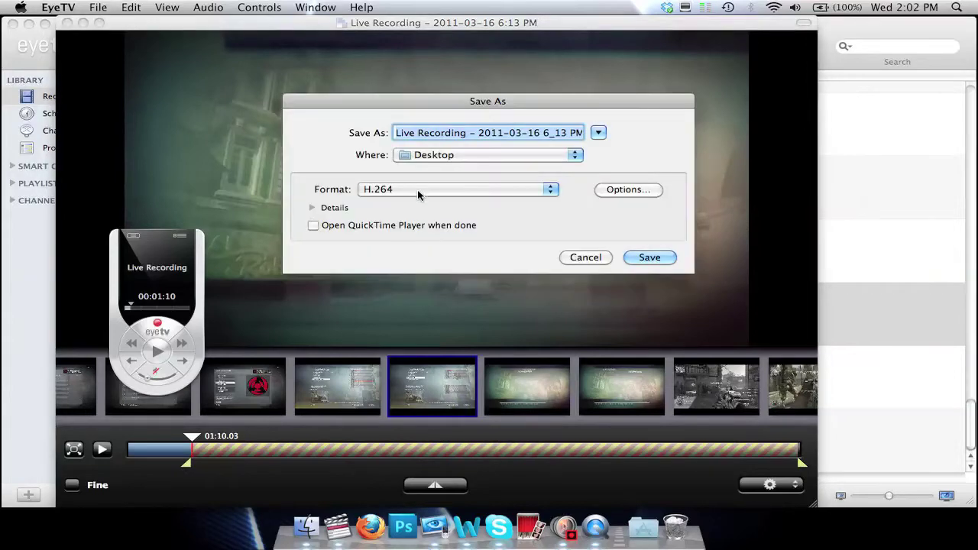
left_click(480, 189)
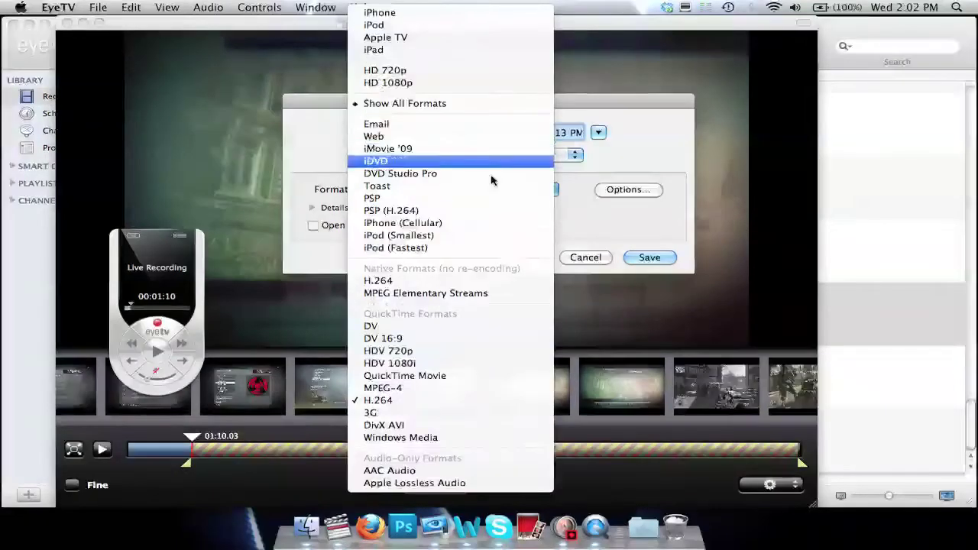
left_click(481, 280)
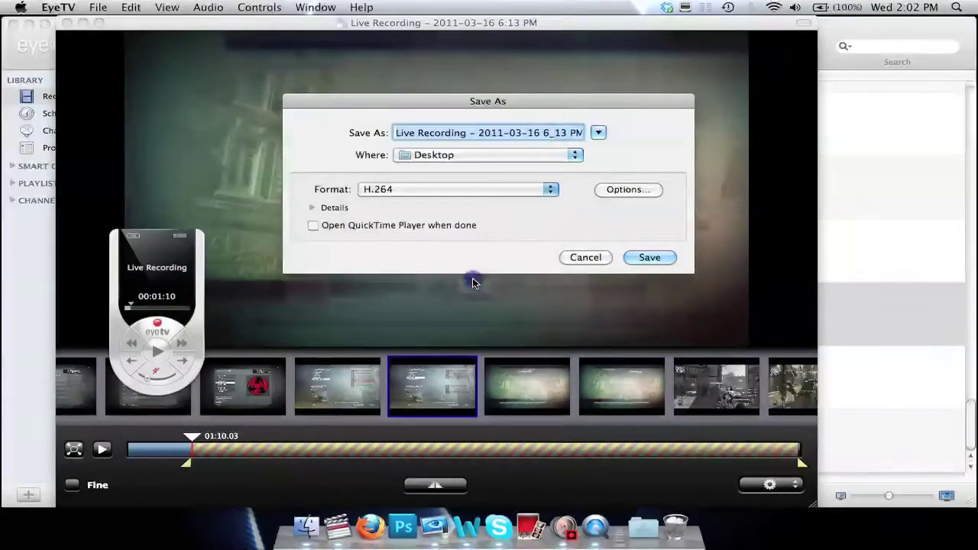
left_click(489, 191)
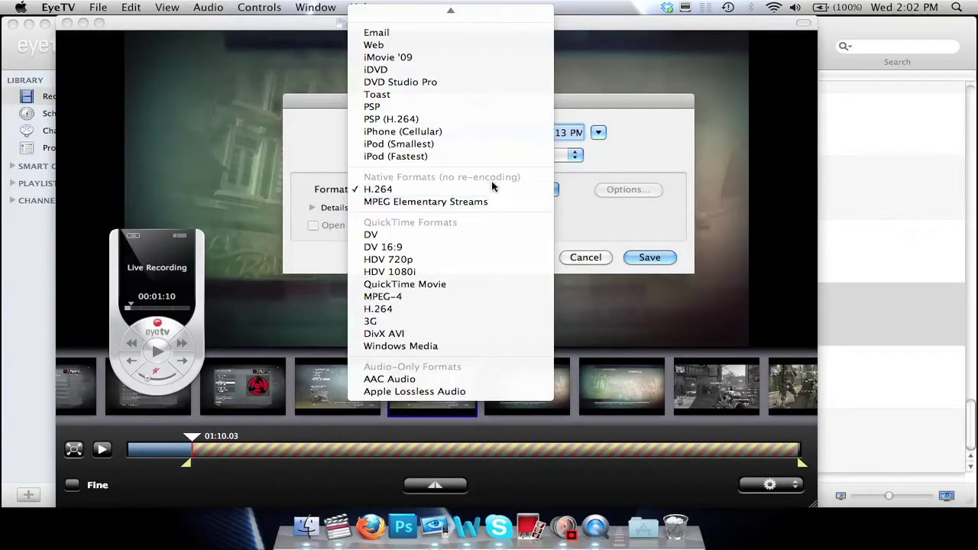
left_click(580, 221)
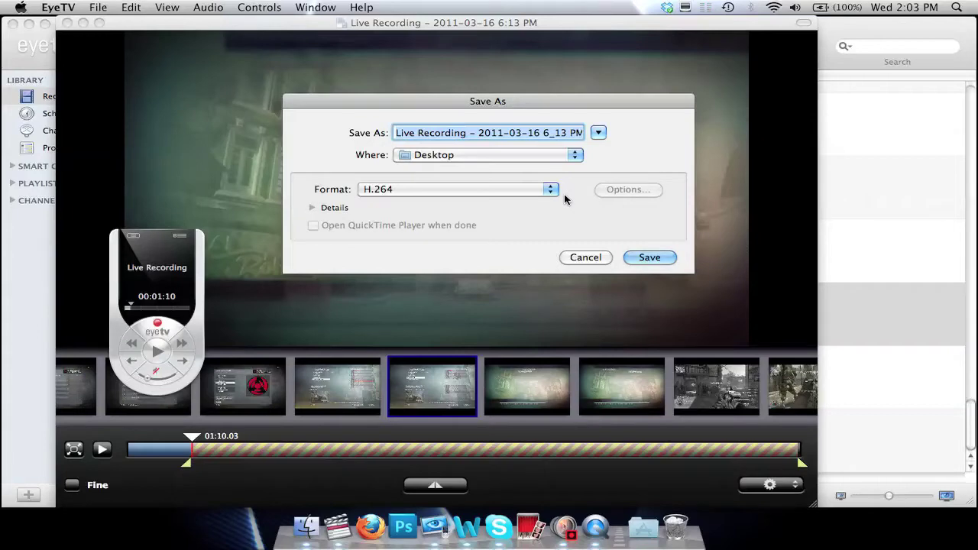
left_click(529, 189)
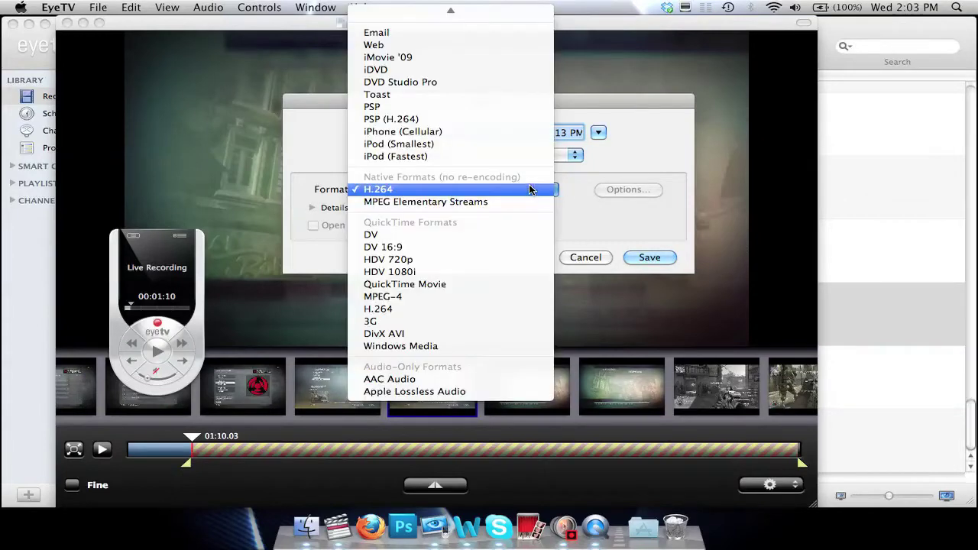
scroll(530, 190, "up", 3)
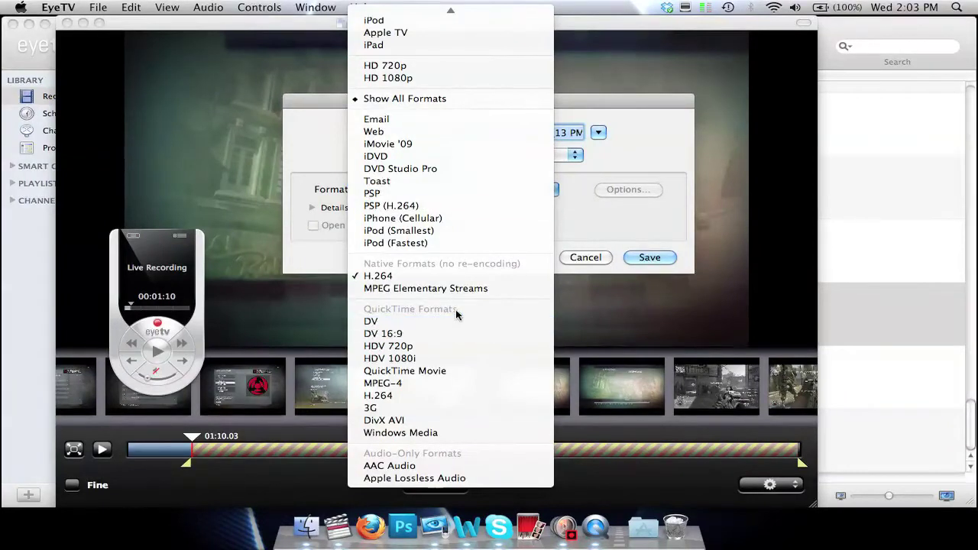
left_click(425, 364)
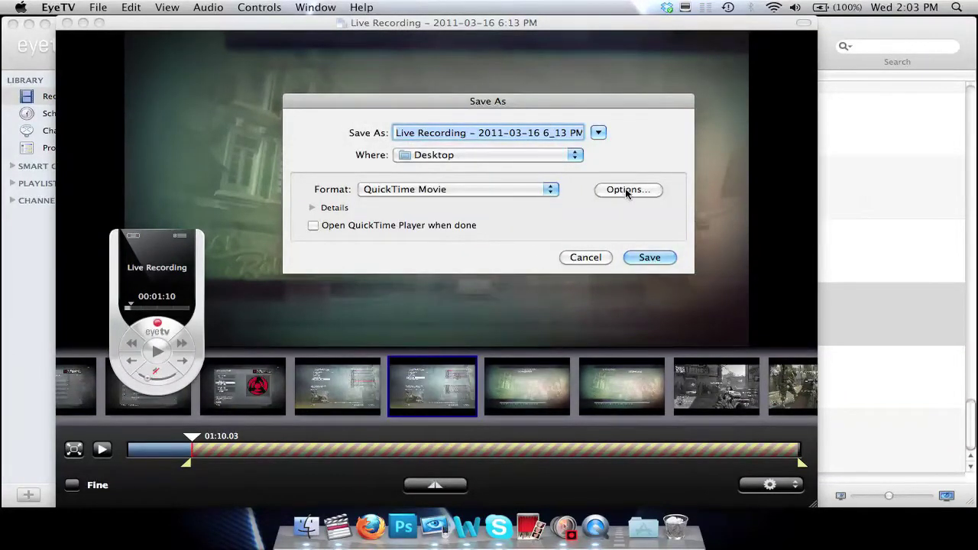
left_click(626, 190)
Set the export size to 1280 x 720 HD.
left_click(432, 140)
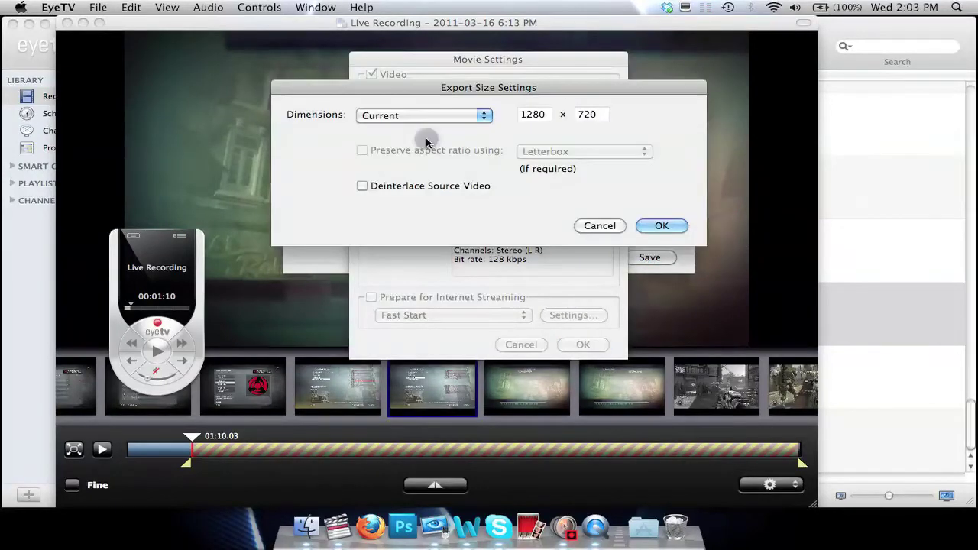
left_click(443, 117)
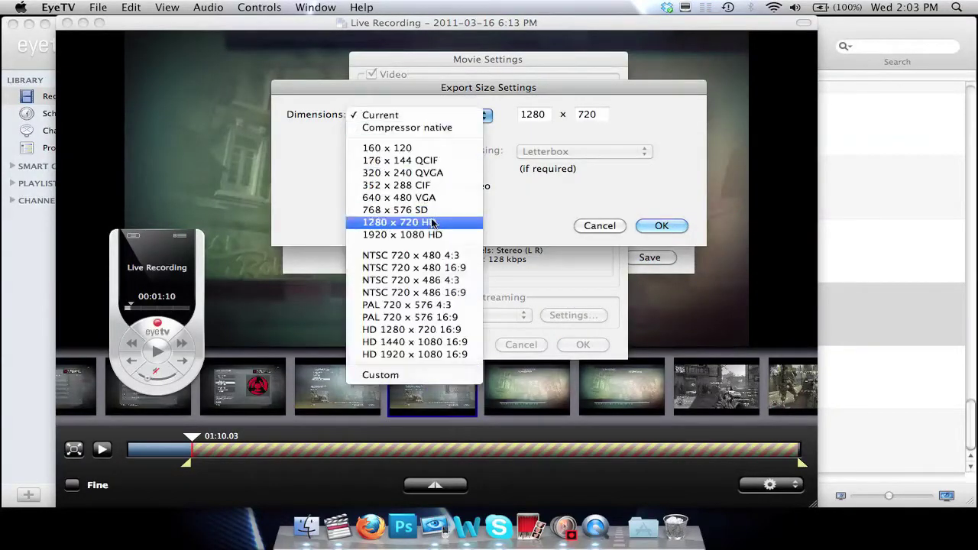
left_click(431, 222)
left_click(662, 225)
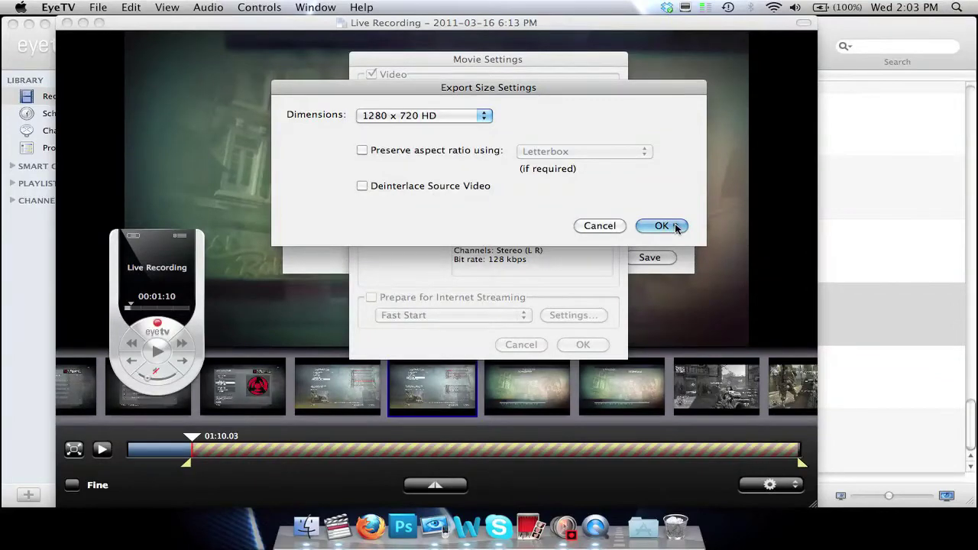
Set video compression to H.264 at 60 fps with Best quality.
left_click(405, 95)
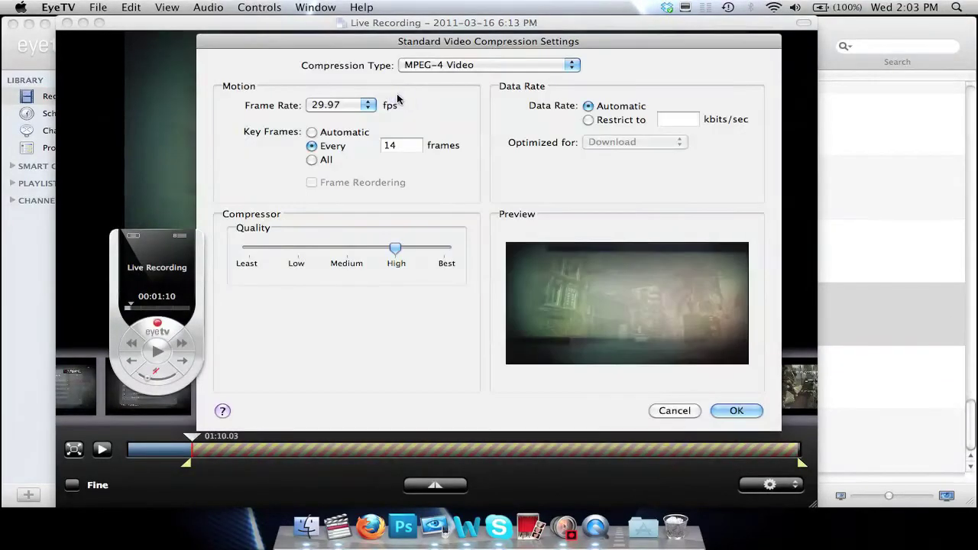
left_click(420, 66)
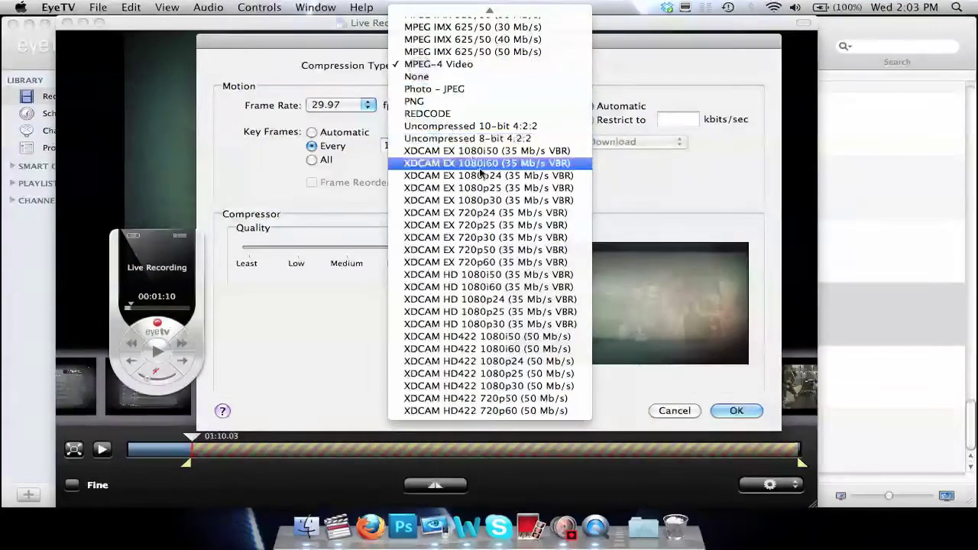
scroll(480, 174, "up", 3)
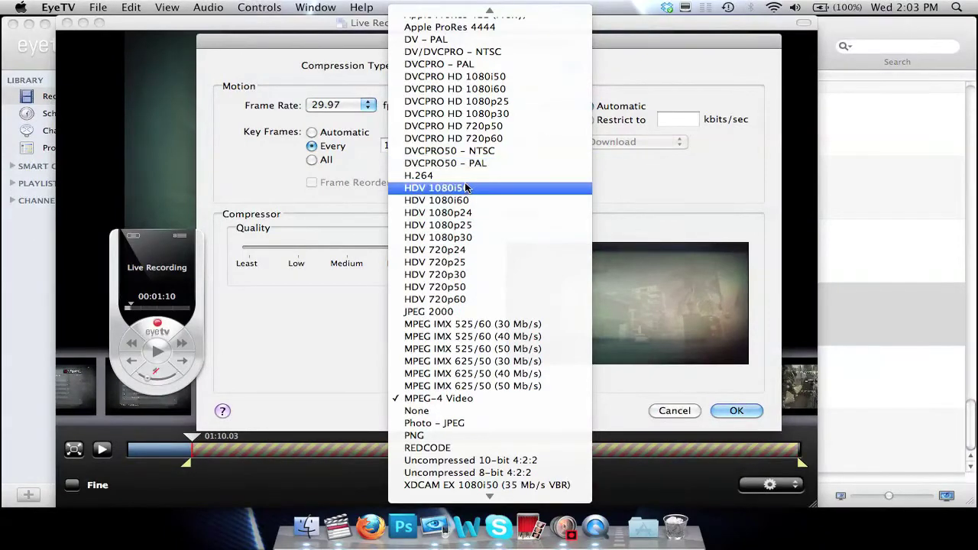
left_click(464, 176)
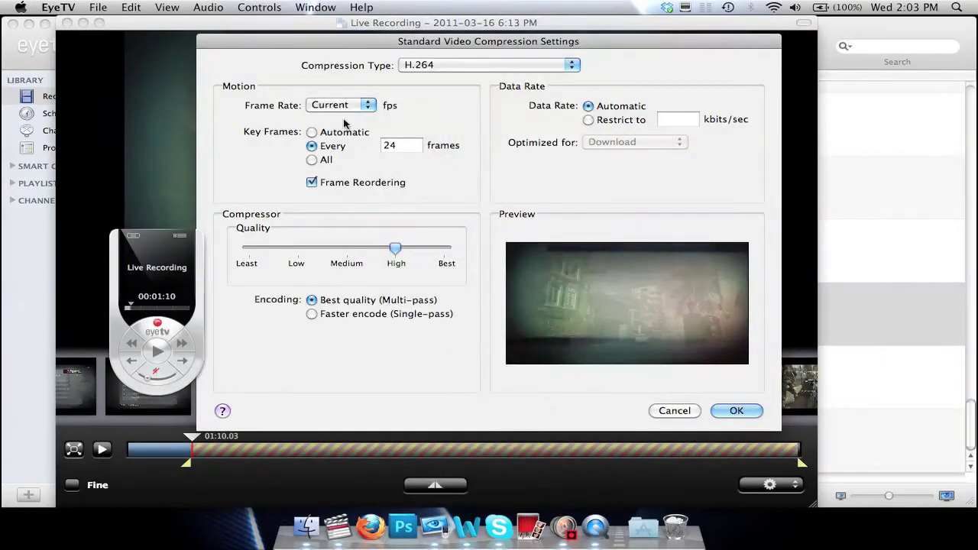
left_click(344, 110)
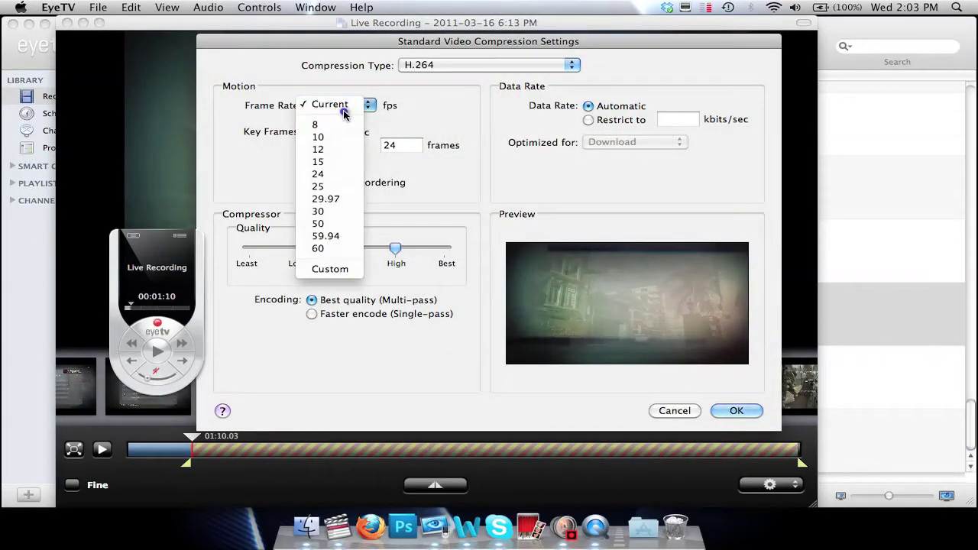
left_click(330, 248)
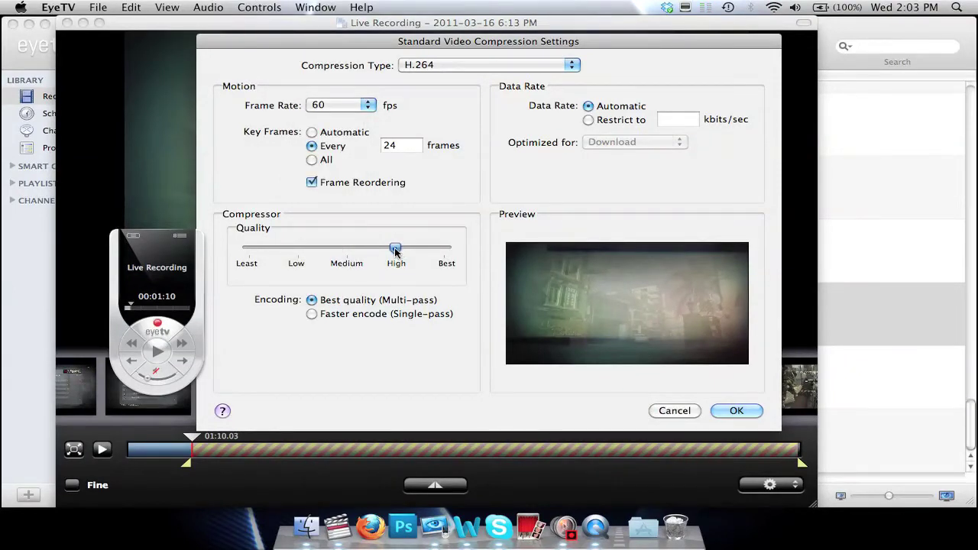
left_click_drag(409, 252, 445, 250)
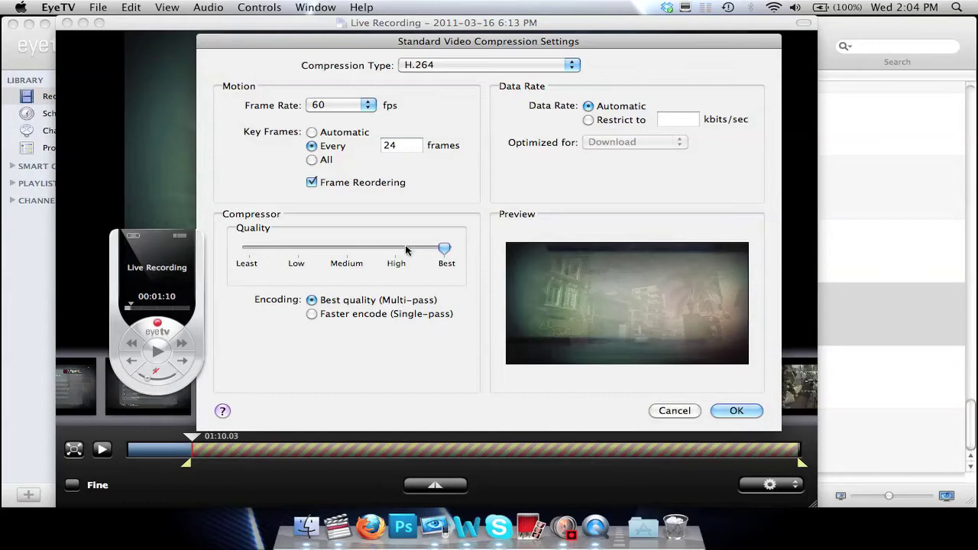
left_click(378, 247)
left_click_drag(377, 248, 493, 258)
Save the export to the Desktop under the name 'DOM HAVANA 2'.
left_click(730, 410)
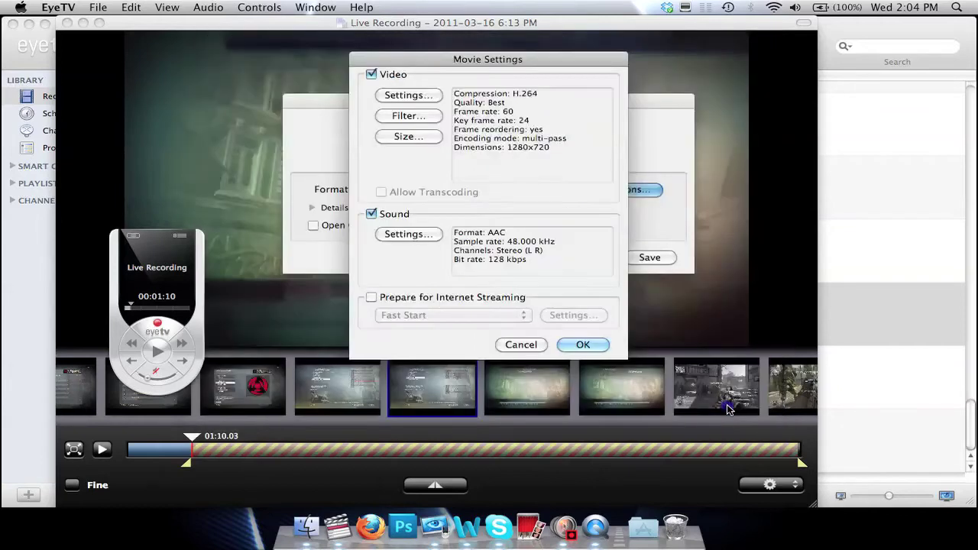
left_click(595, 352)
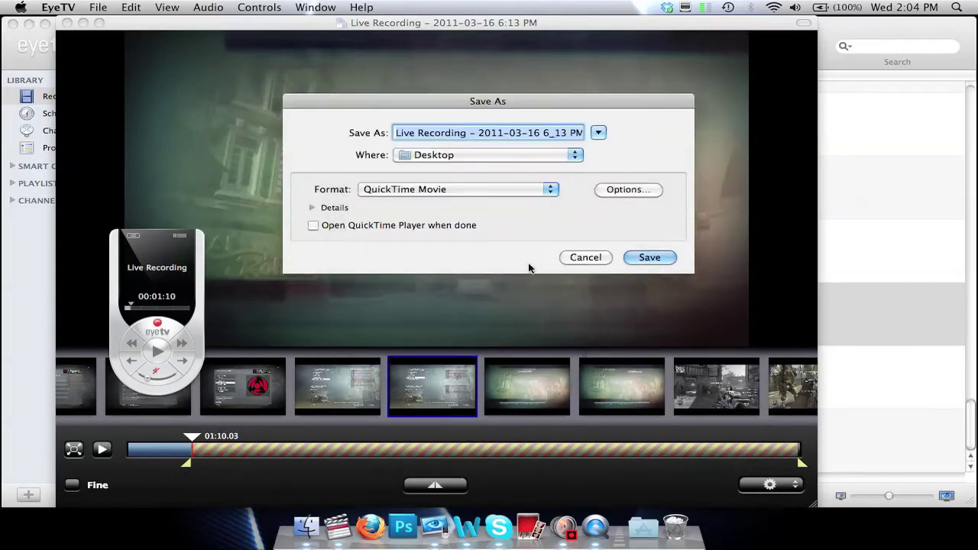
type("DOM HA")
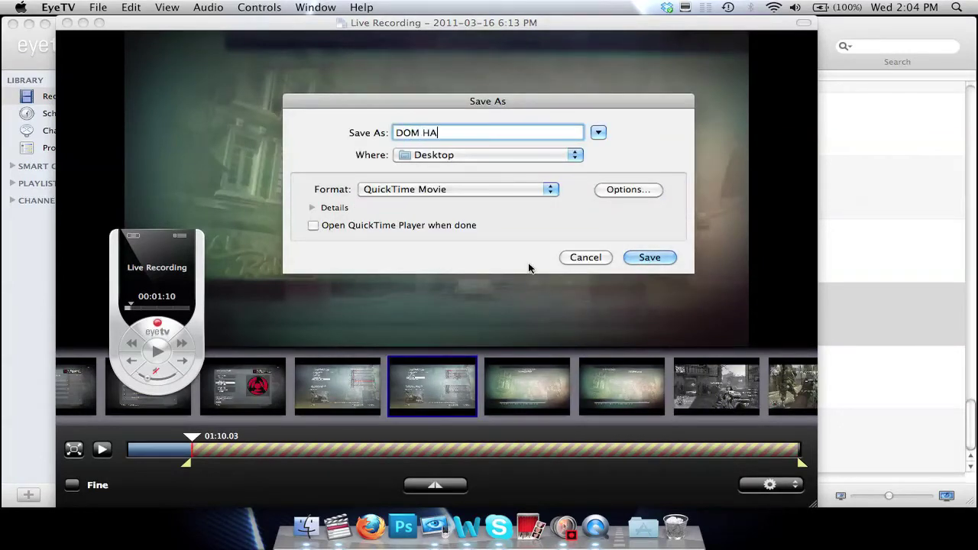
type("VANA 2")
left_click(655, 261)
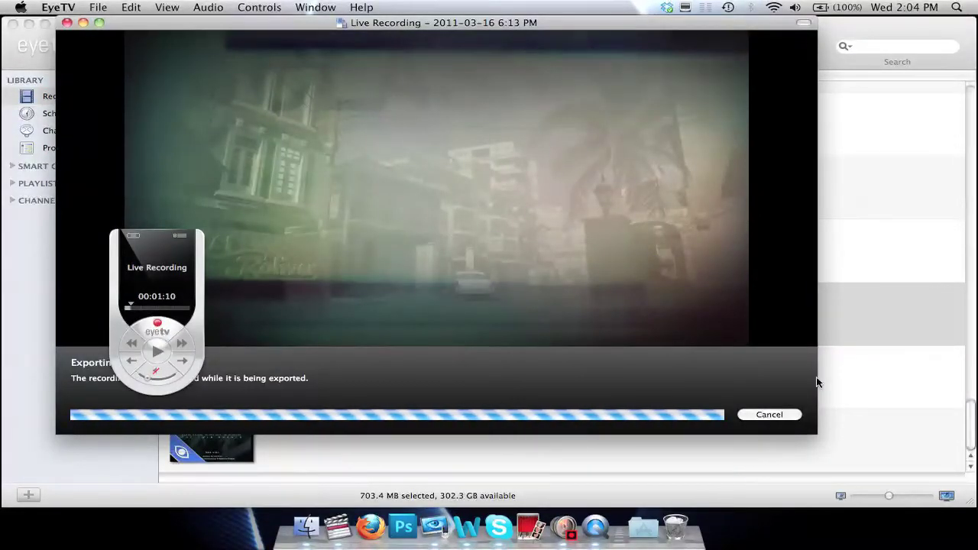
Close the player, stop the running export, and close the Programs window.
left_click(70, 23)
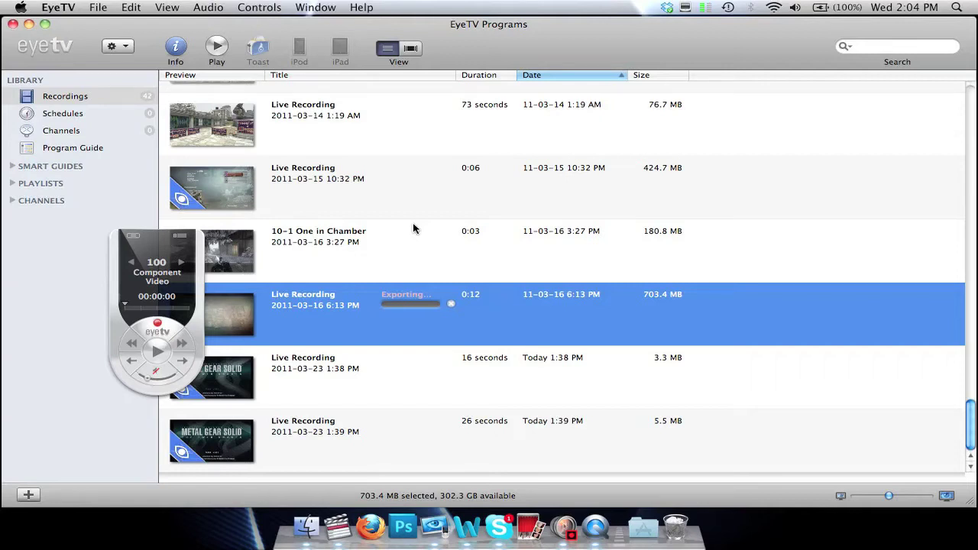
left_click(451, 304)
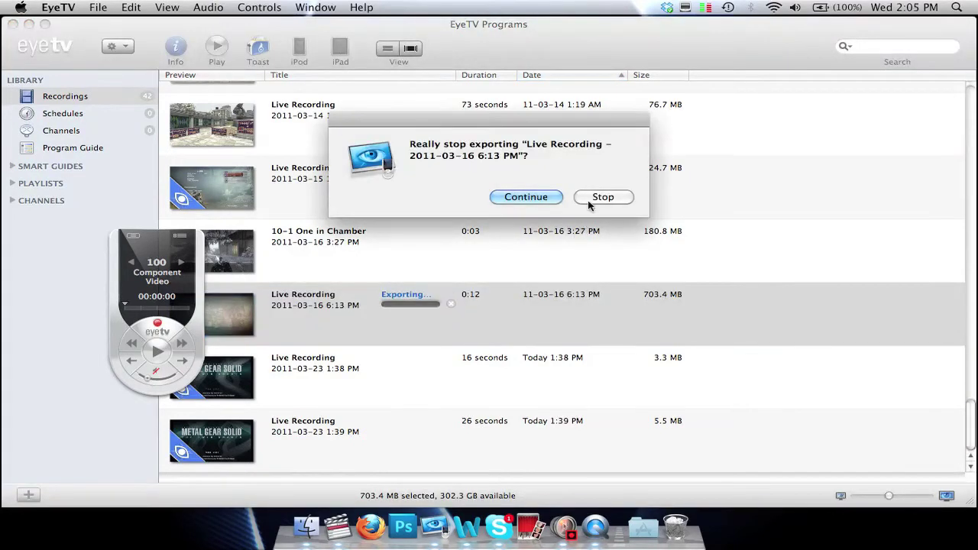
left_click(602, 198)
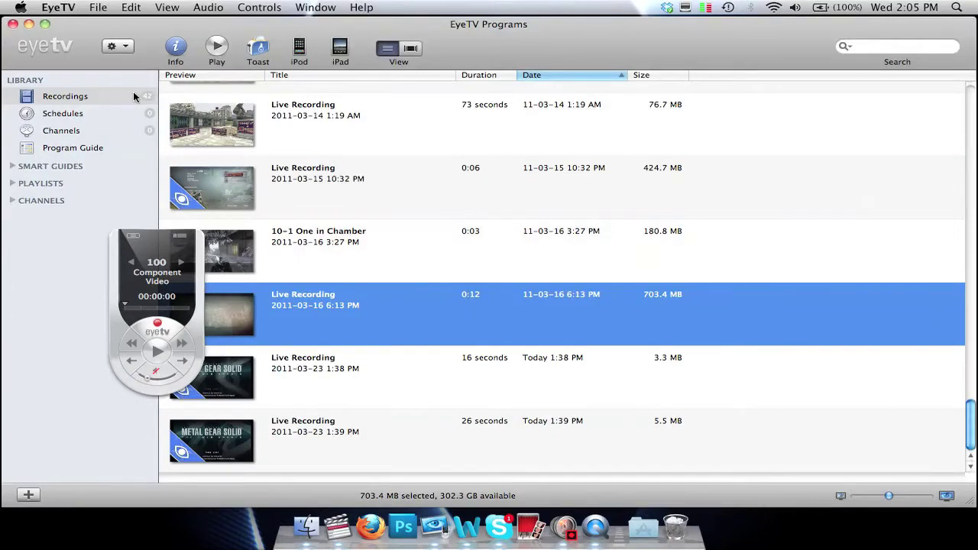
left_click(13, 25)
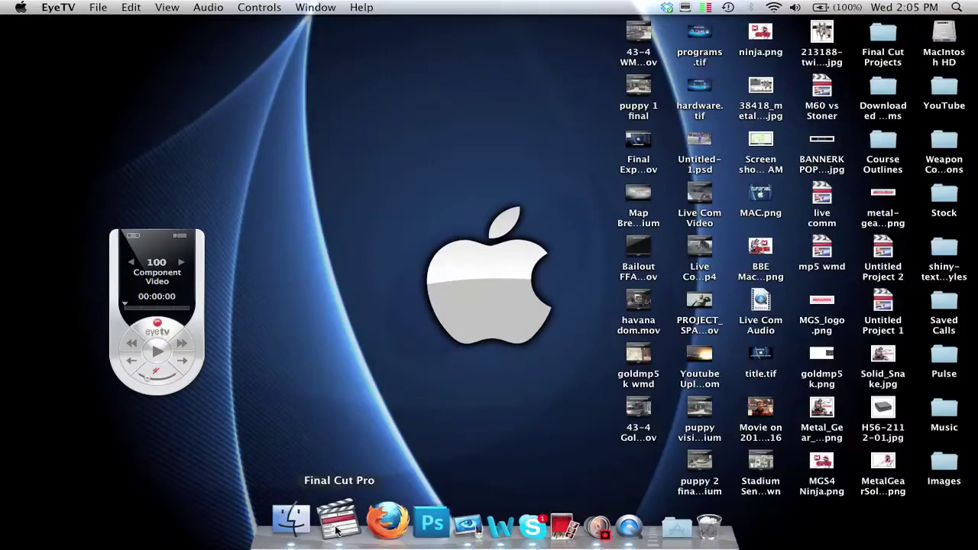
Launch Final Cut Pro, import havana dom.mov from the Desktop, and drop it onto V1.
left_click(638, 302)
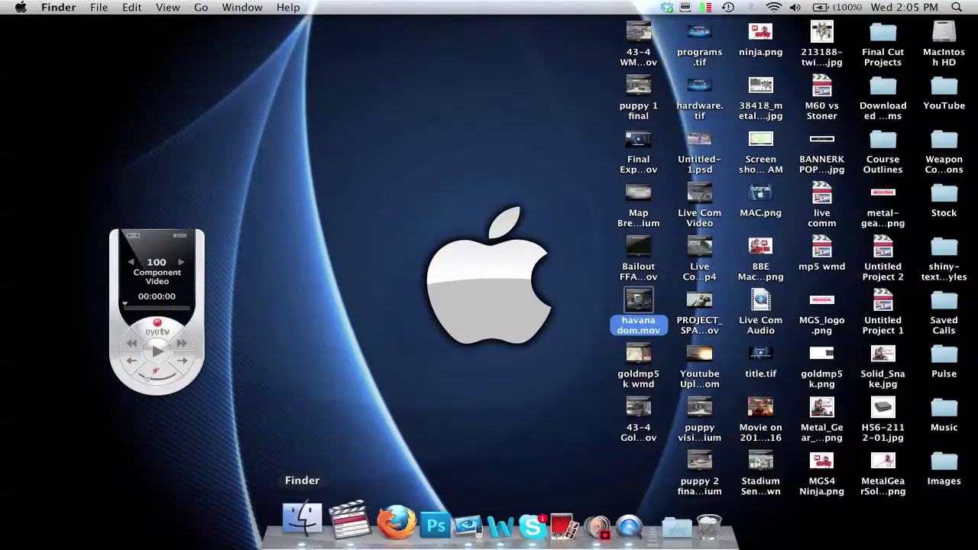
left_click(344, 521)
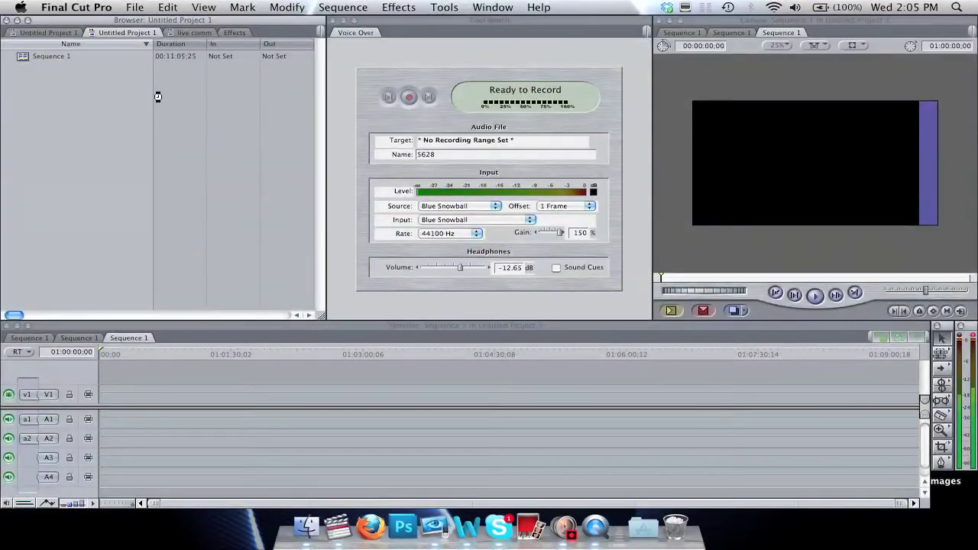
left_click(136, 7)
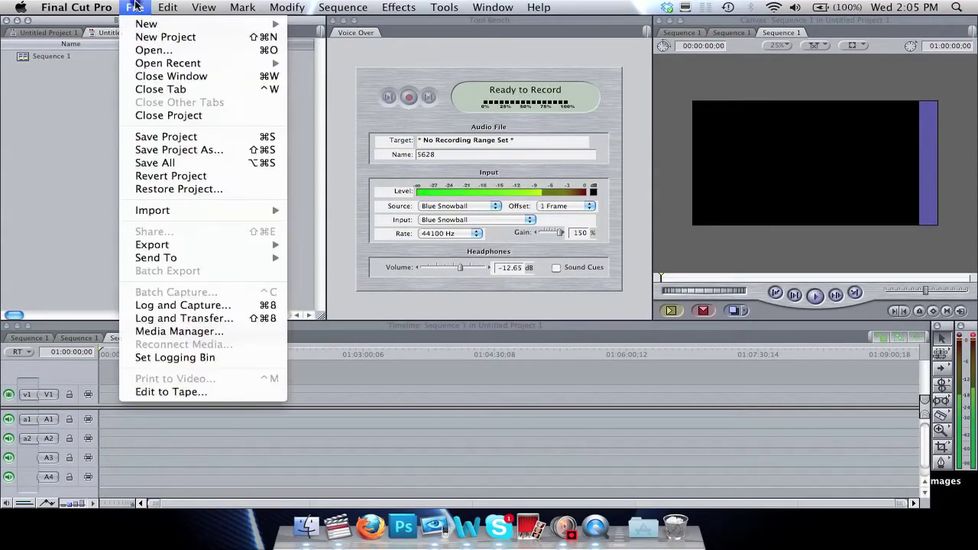
key("super+i")
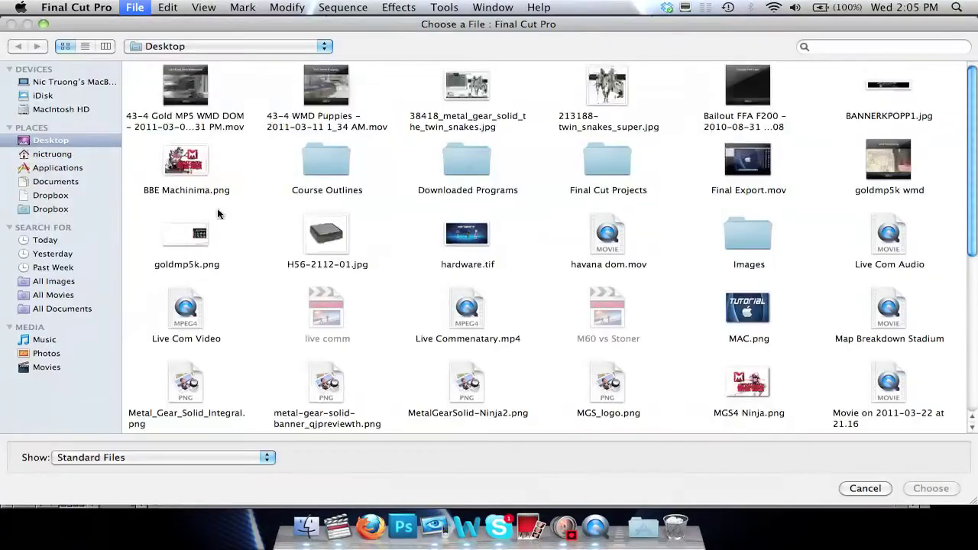
scroll(218, 183, "down", 10)
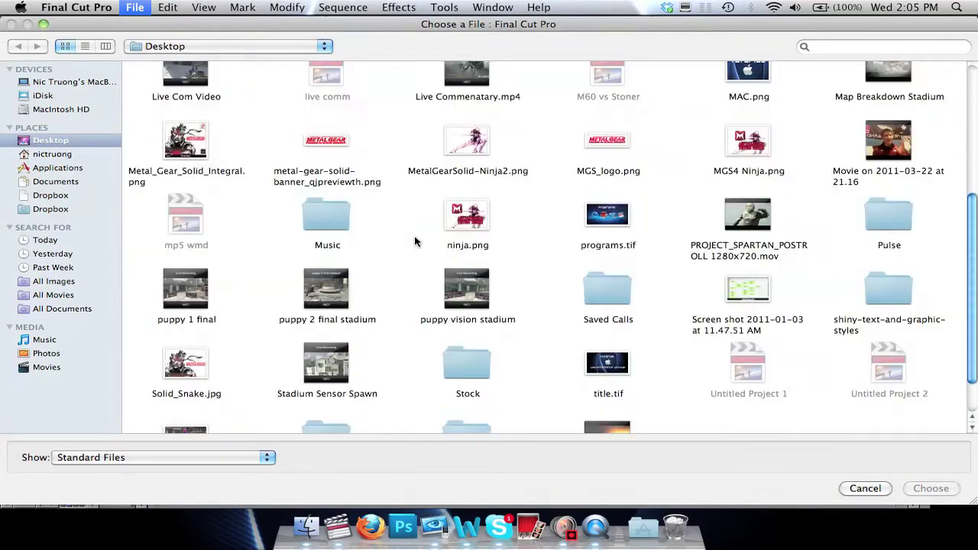
left_click(882, 143)
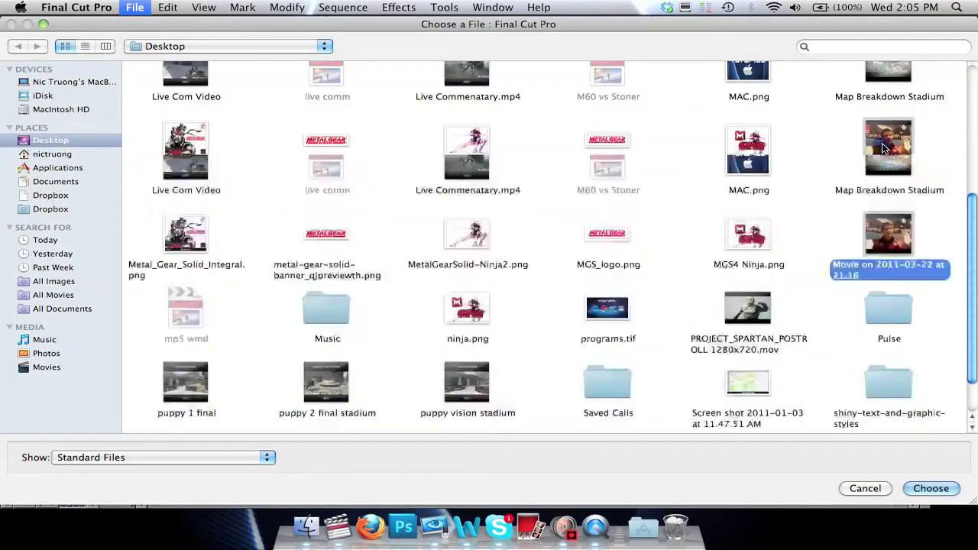
type("ha")
double_click(609, 86)
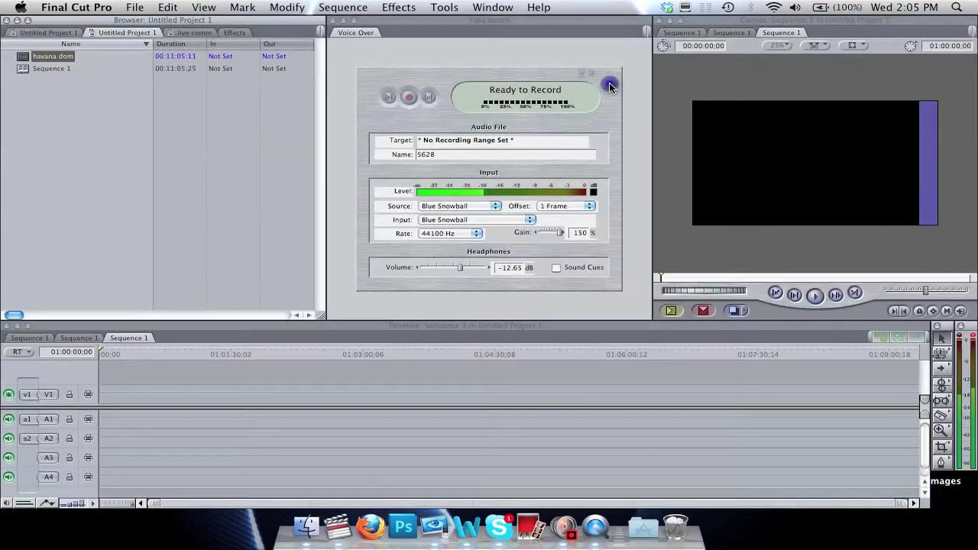
left_click_drag(59, 49, 103, 404)
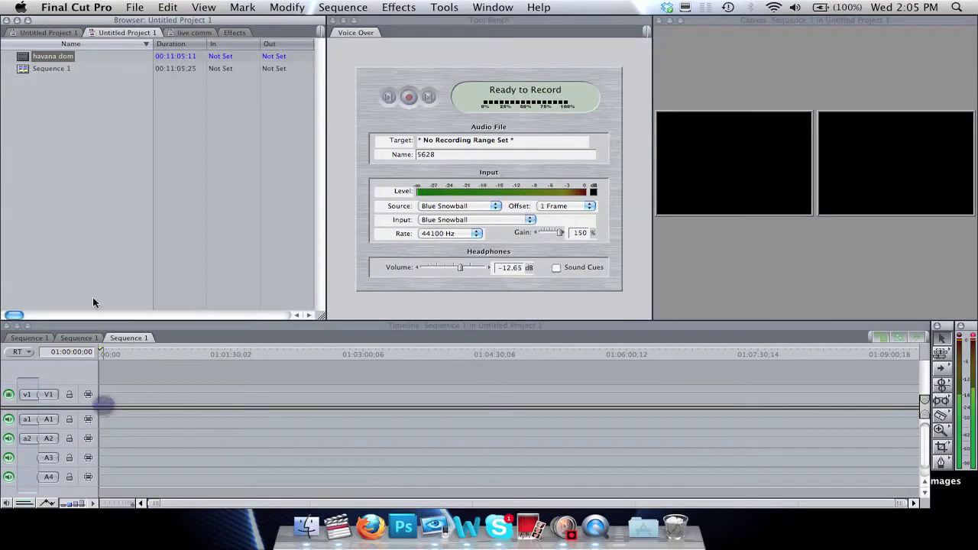
left_click_drag(59, 60, 118, 408)
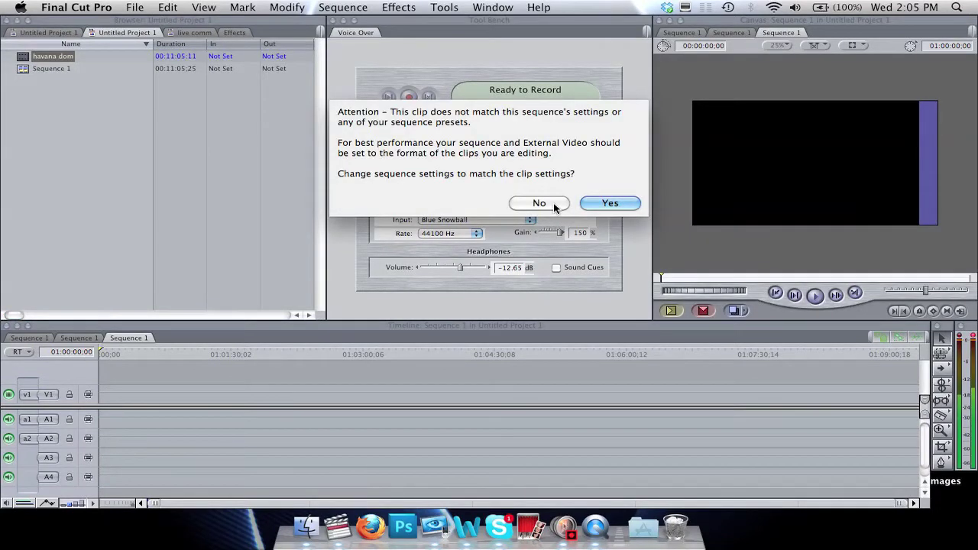
Keep the current sequence settings and review the clip's opening frames.
left_click(556, 206)
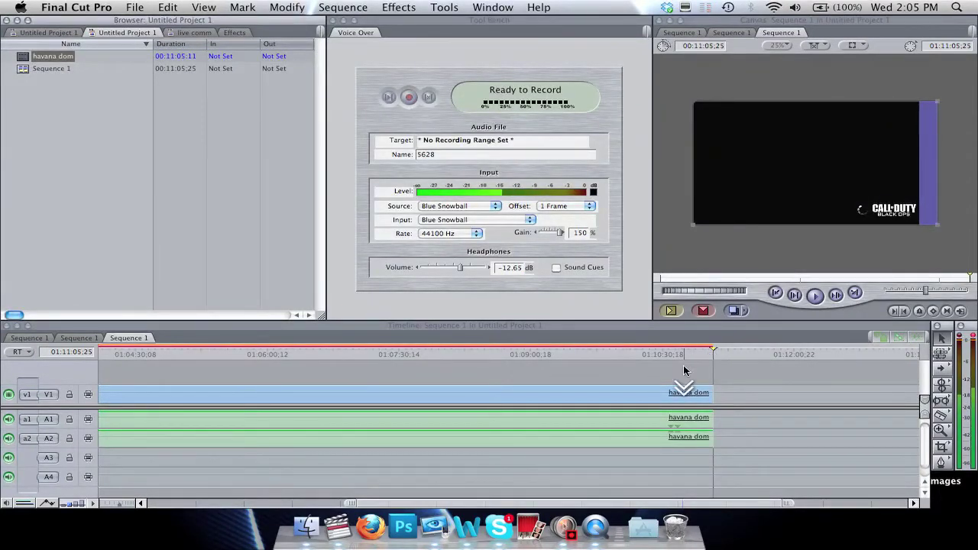
scroll(683, 370, "left", 15)
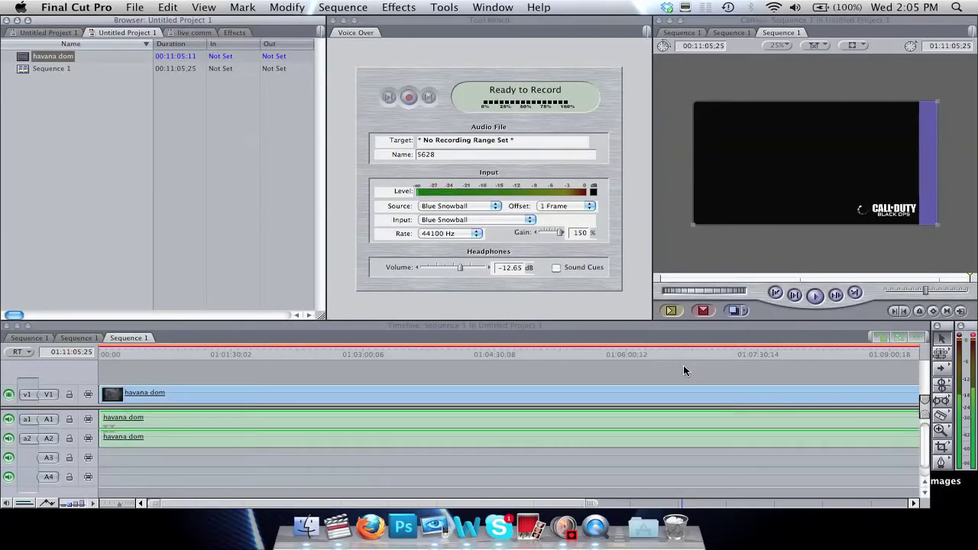
left_click(114, 353)
left_click(100, 351)
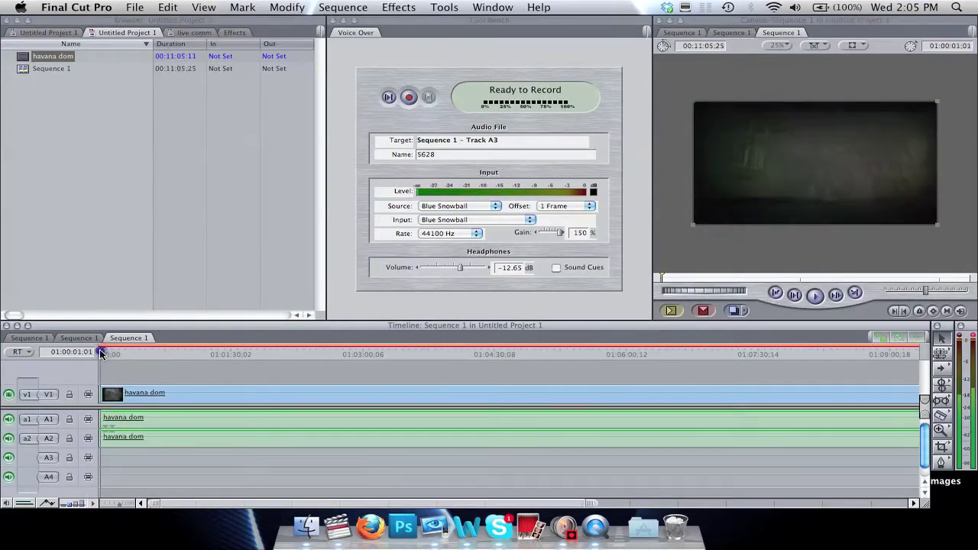
left_click(116, 353)
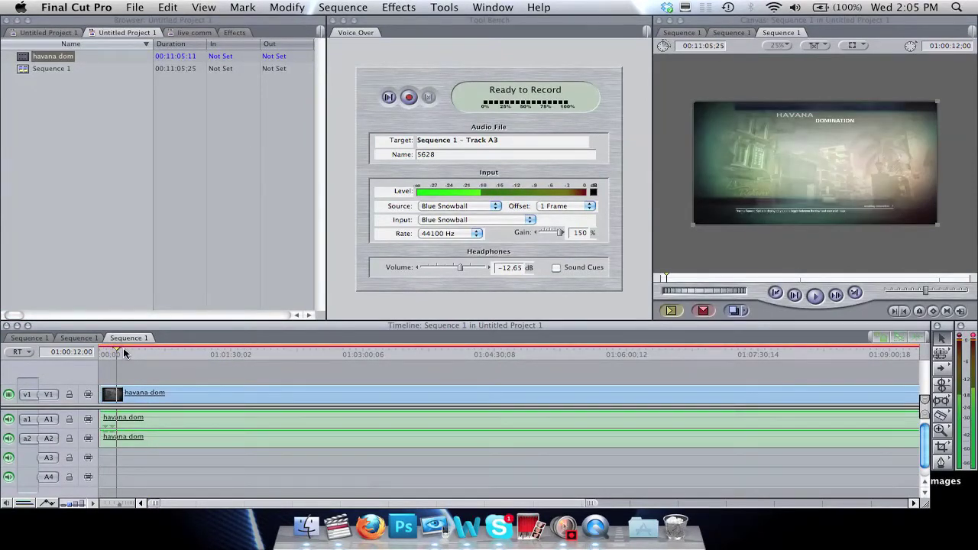
mouse_move(119, 352)
left_mouse_down()
mouse_move(142, 352)
mouse_move(102, 358)
left_mouse_up()
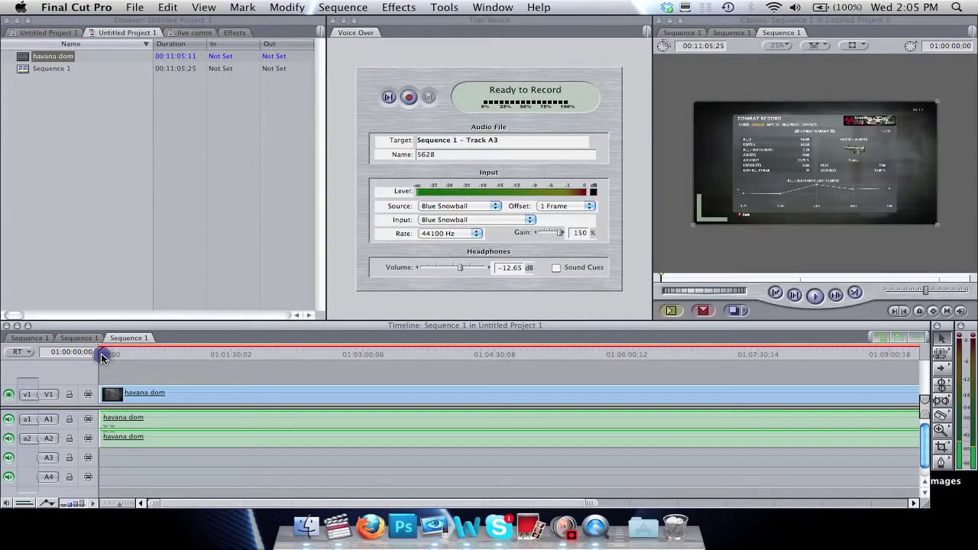
key("space")
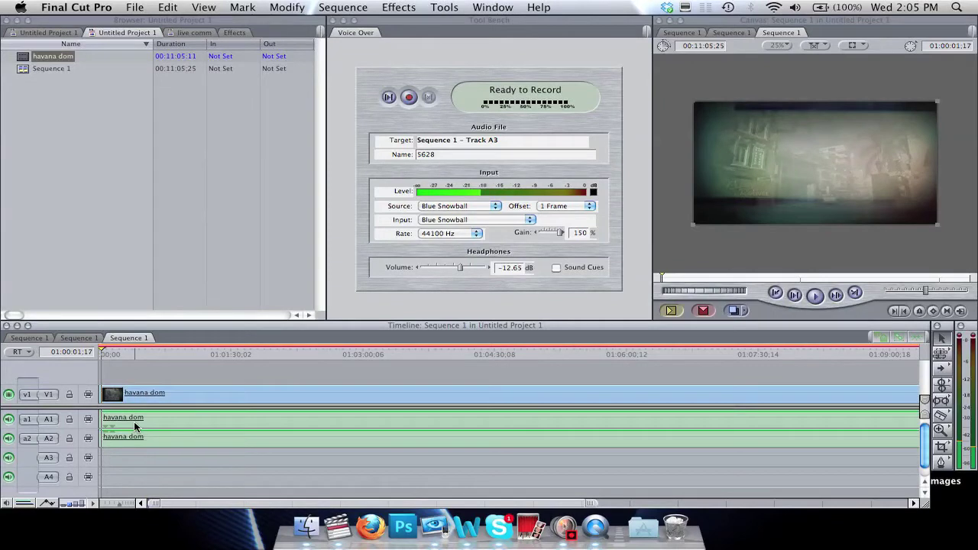
Cut off and delete the tiny head piece, sliding the clip to the sequence start.
key("b")
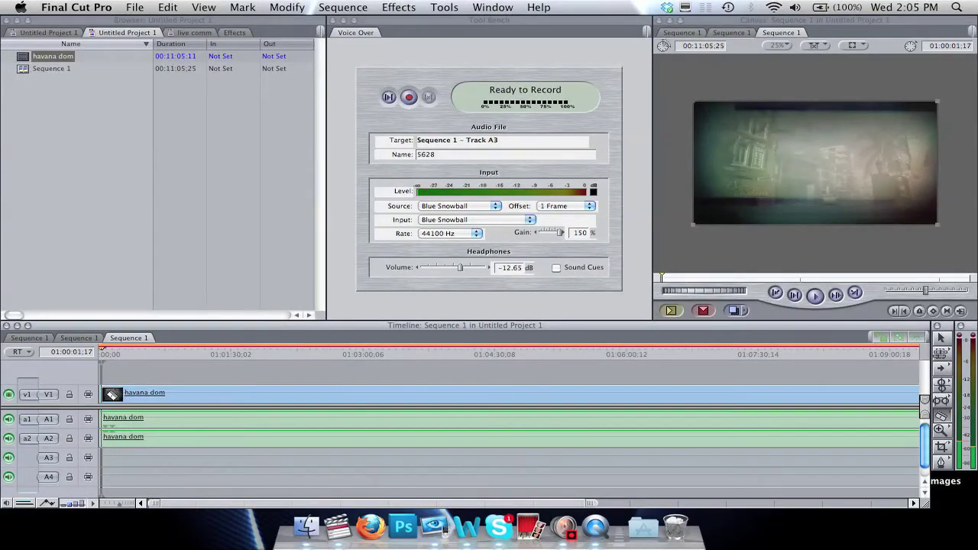
left_click(105, 394)
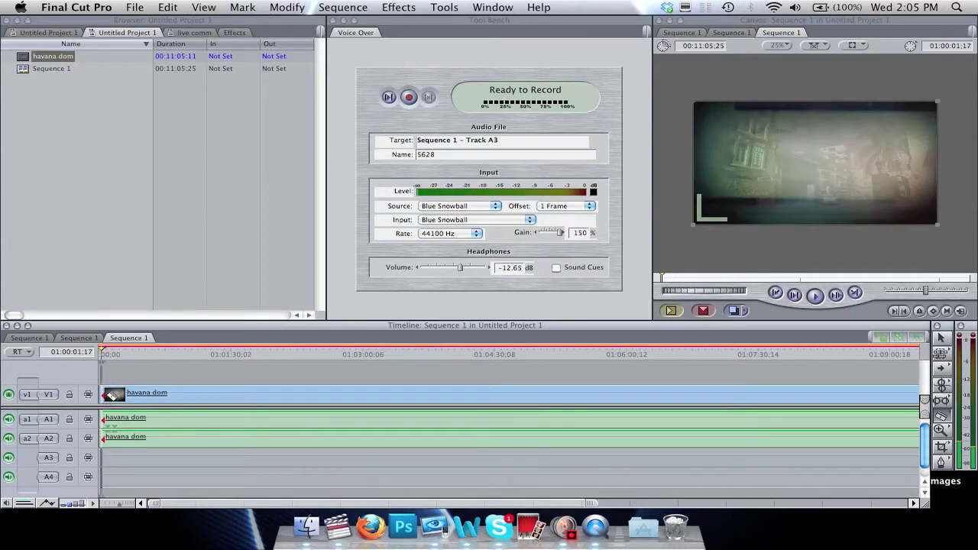
key("a")
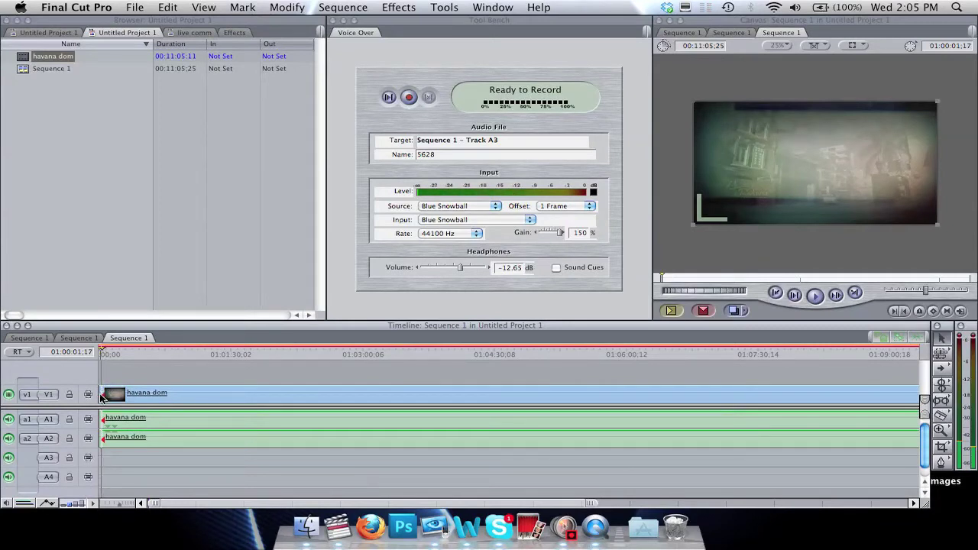
left_click(101, 395)
key("Delete")
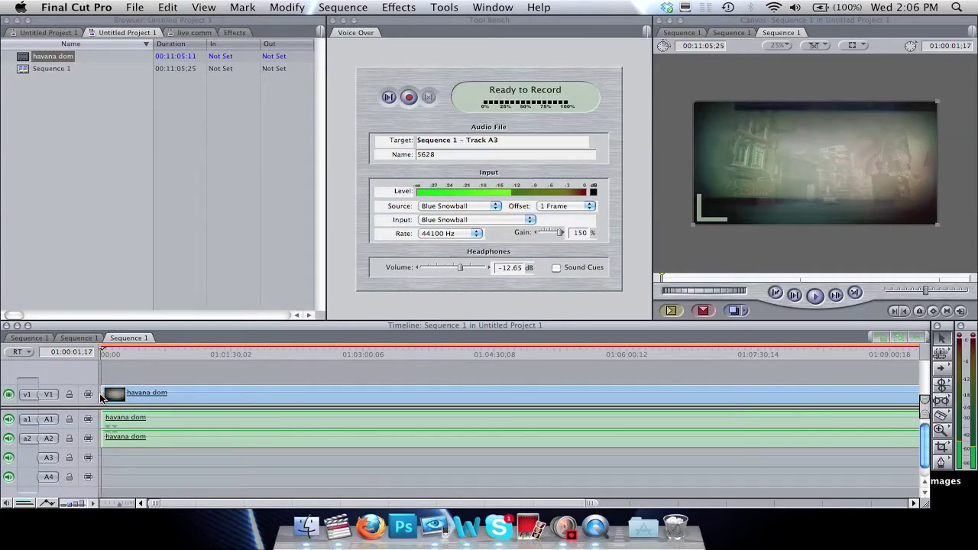
left_click_drag(122, 396, 106, 392)
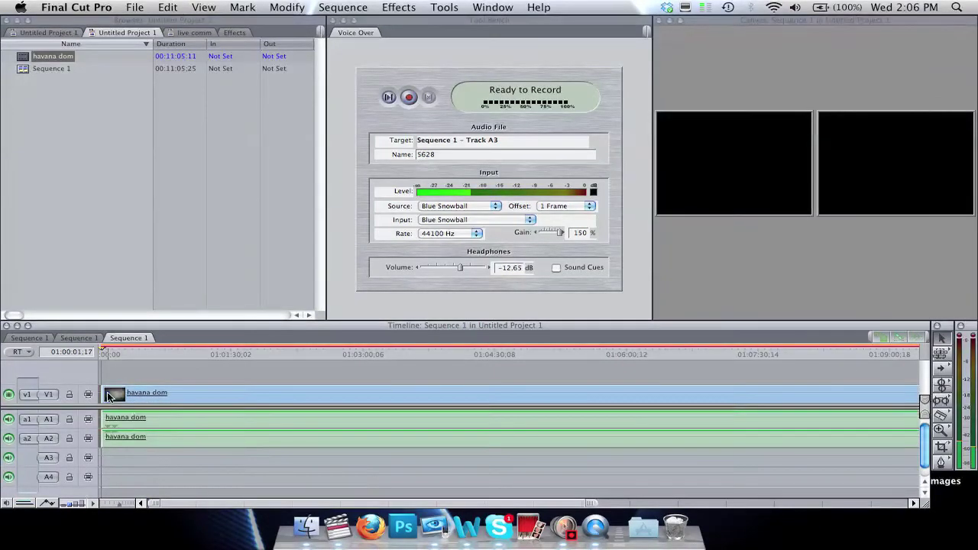
left_click(136, 457)
scroll(136, 457, "right", 10)
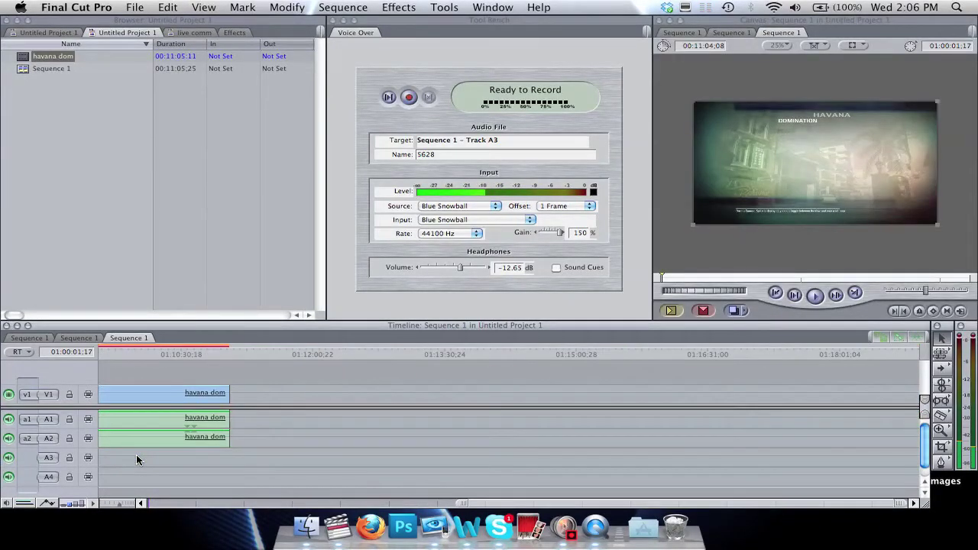
left_click(704, 244)
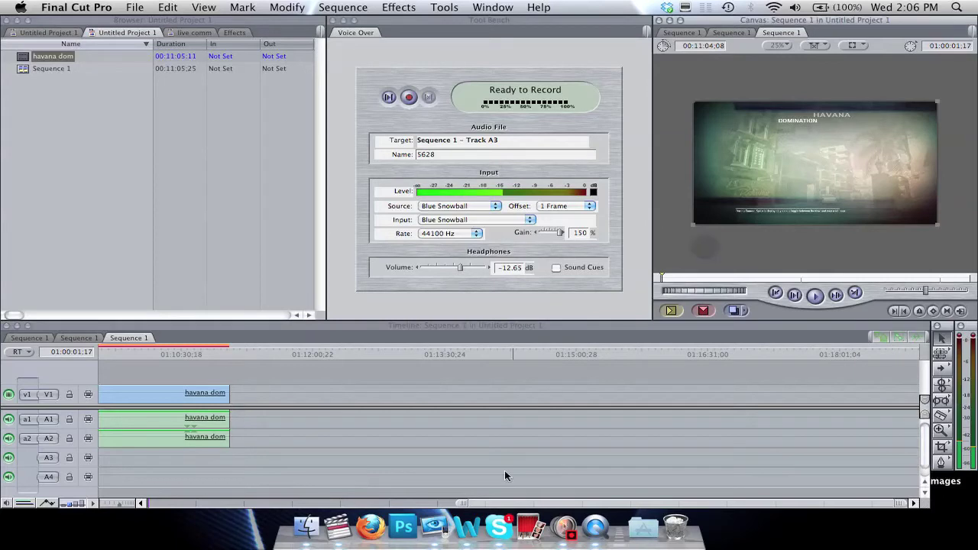
key("shift+z")
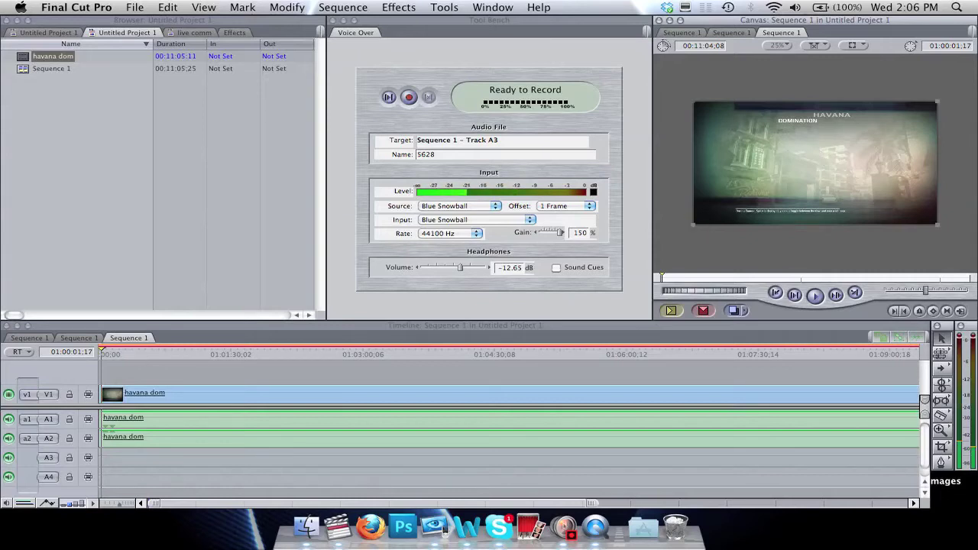
Select then deselect the havana dom clip and go to the Effects menu.
left_click(694, 232)
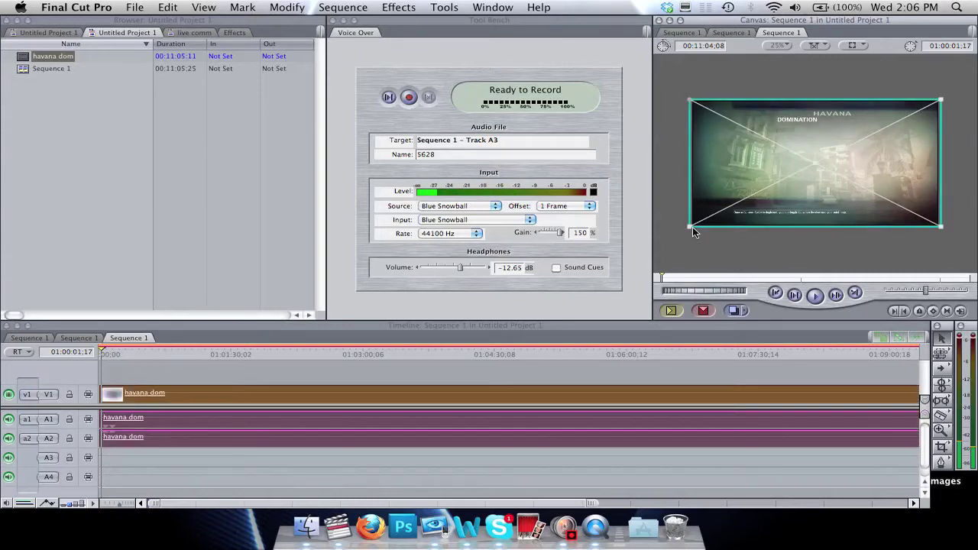
left_click(692, 251)
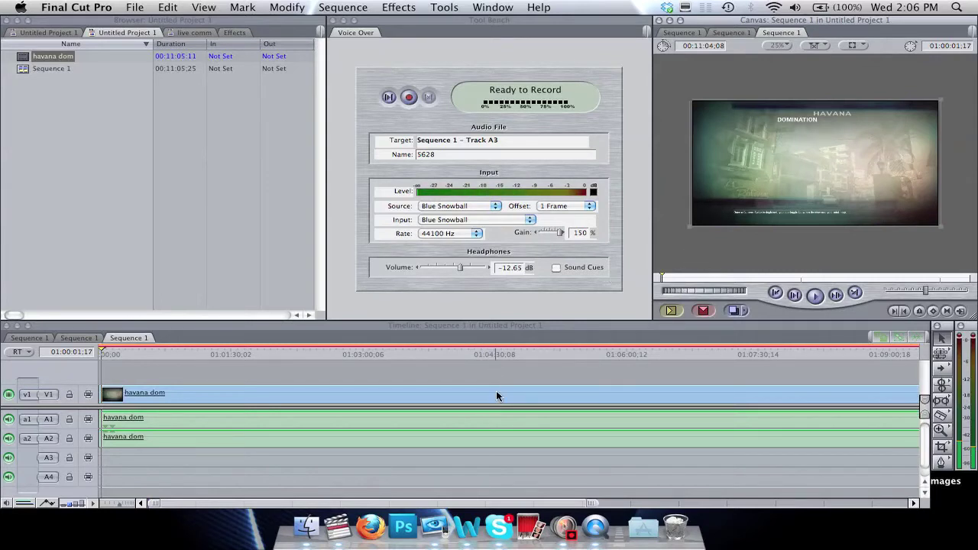
left_click(394, 6)
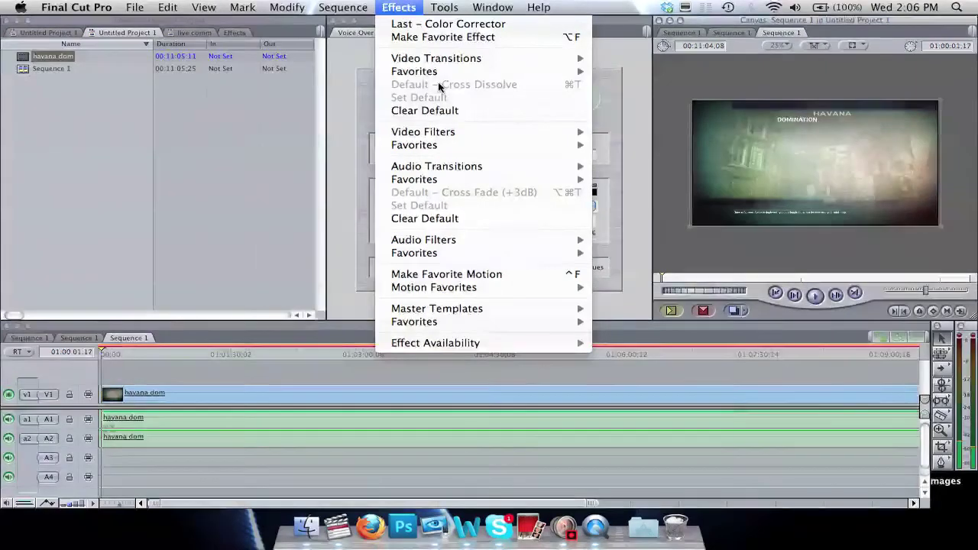
Apply the Video Filters > Sharpen > Sharpen filter to the havana dom clip.
mouse_move(440, 135)
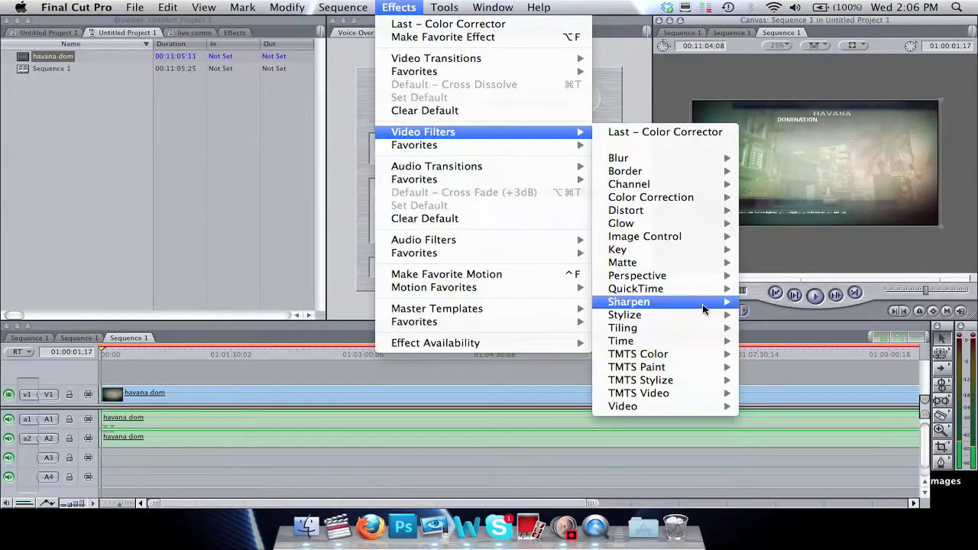
mouse_move(706, 303)
left_click(774, 303)
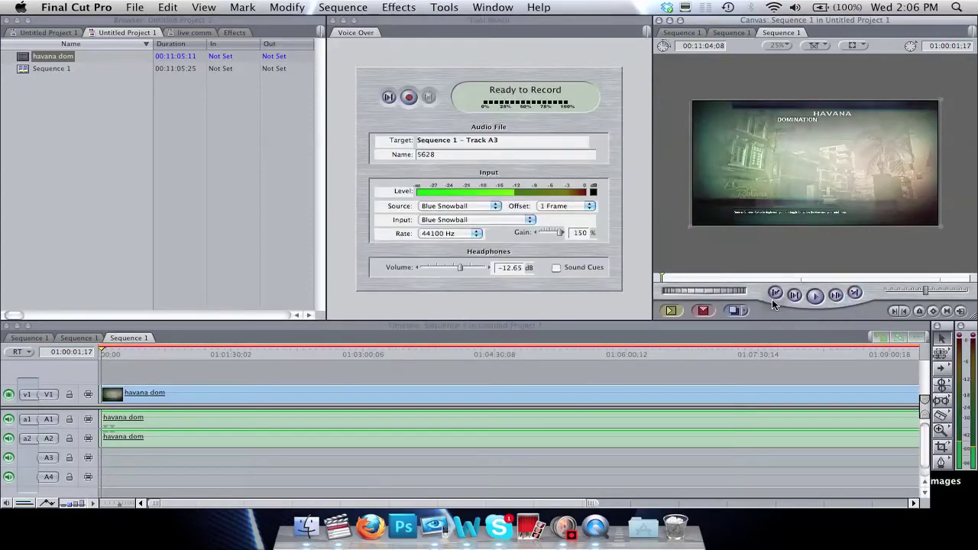
left_click(675, 351)
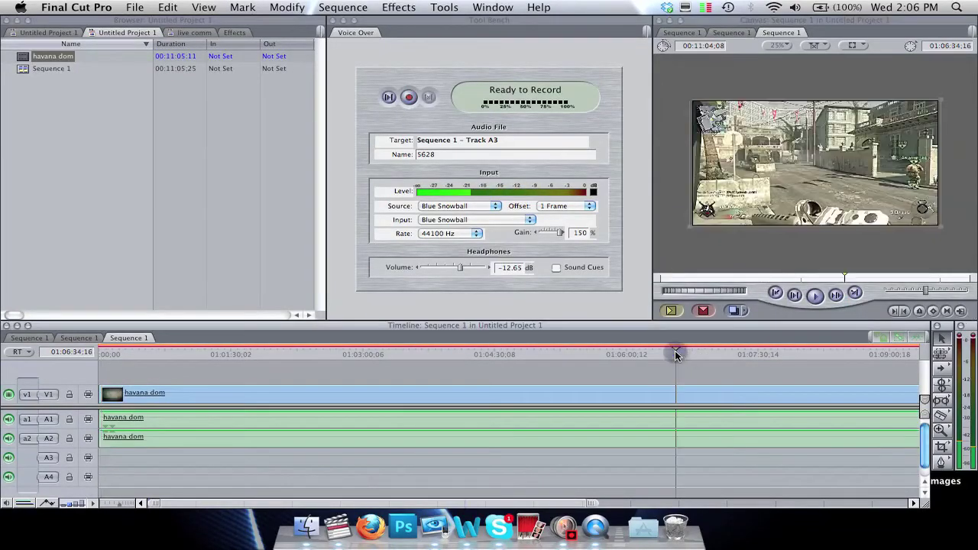
Lower the Sharpen filter's Mix from 100 to 20 in the clip's Filters settings.
double_click(430, 392)
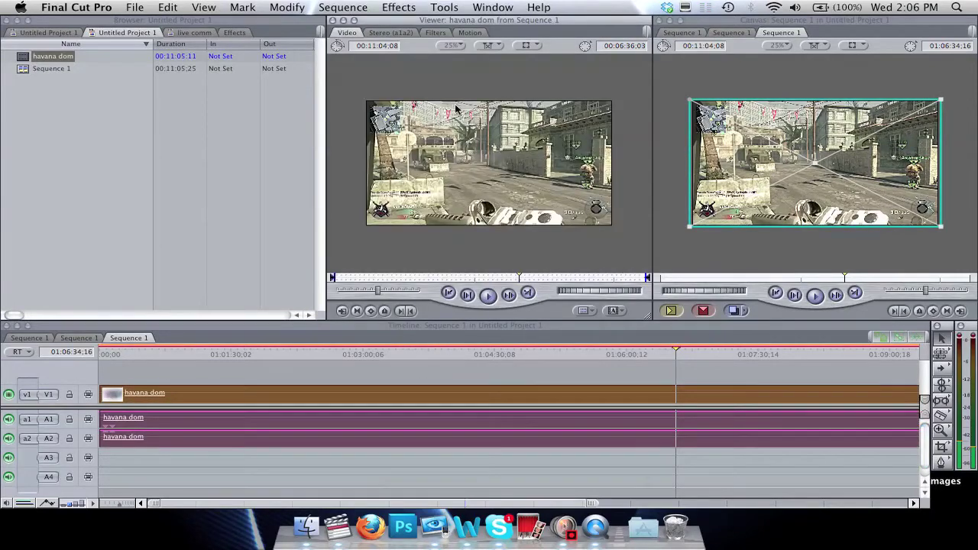
left_click(435, 33)
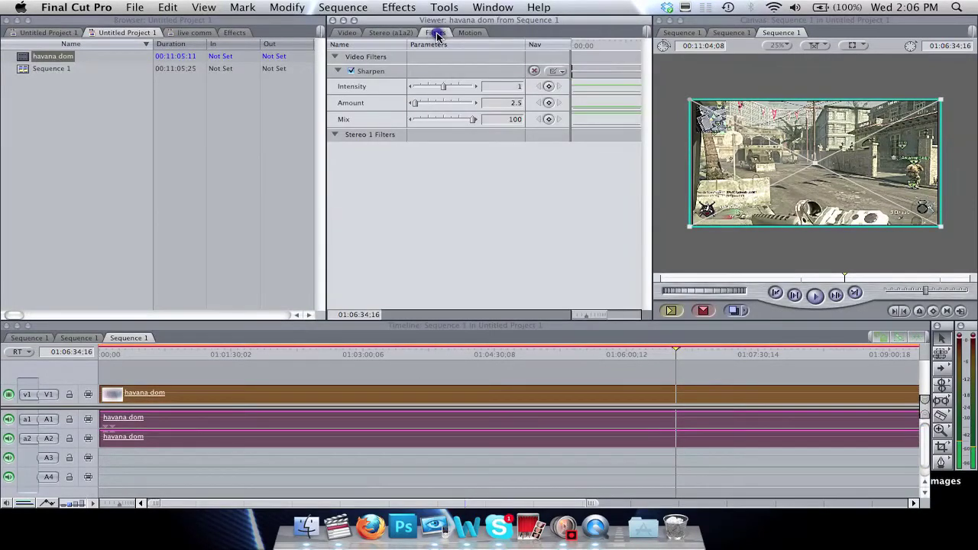
left_click(512, 120)
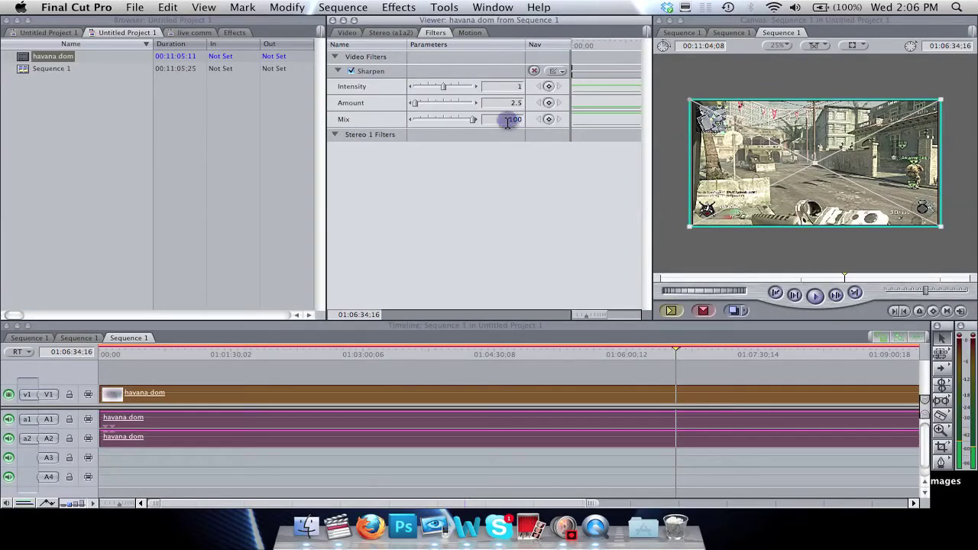
key("BackSpace")
type("20")
key("Return")
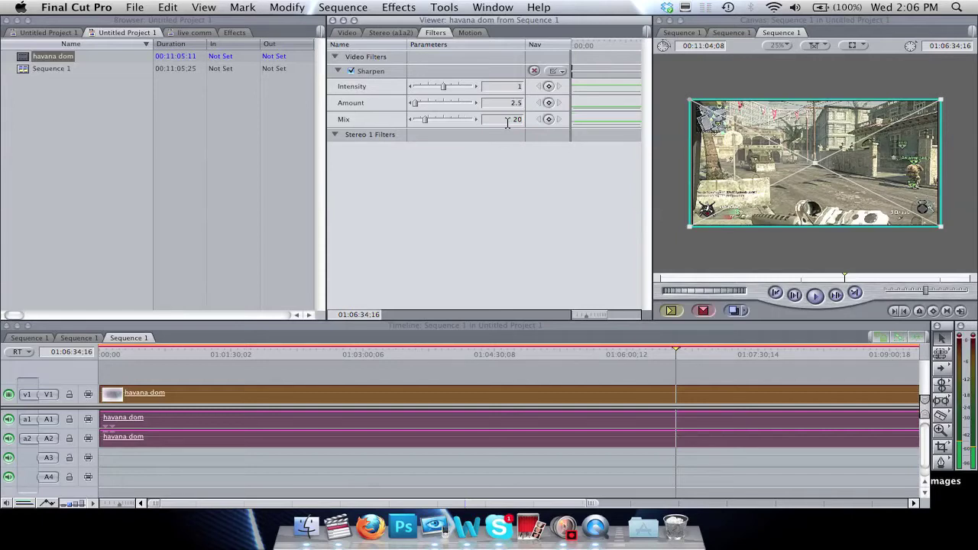
left_click(609, 471)
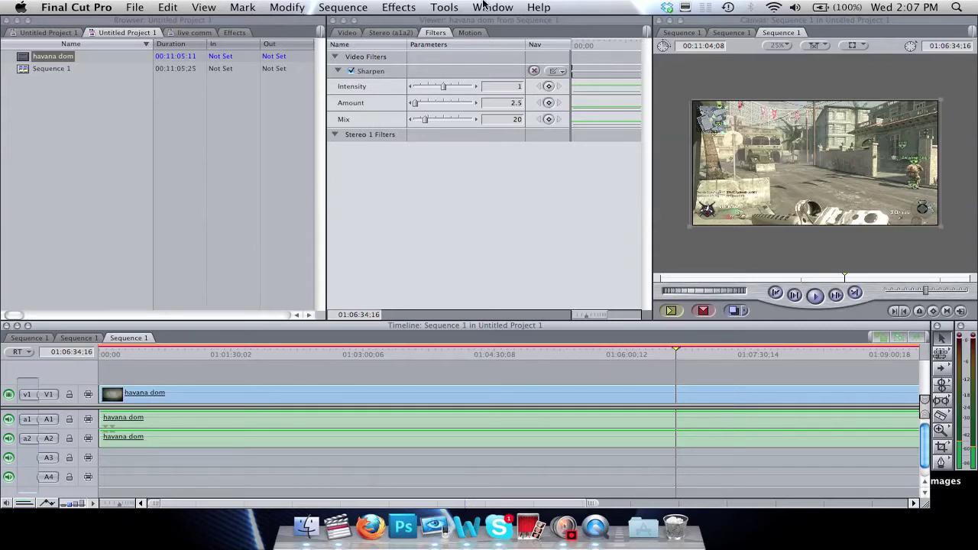
left_click(399, 7)
Apply a Color Corrector filter to the havana dom clip and show its balance controls.
mouse_move(434, 132)
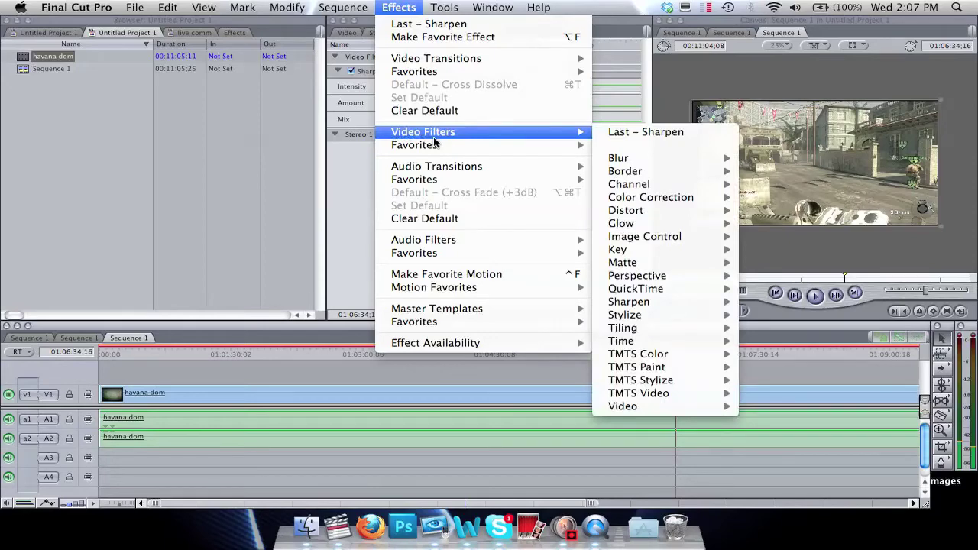
mouse_move(659, 199)
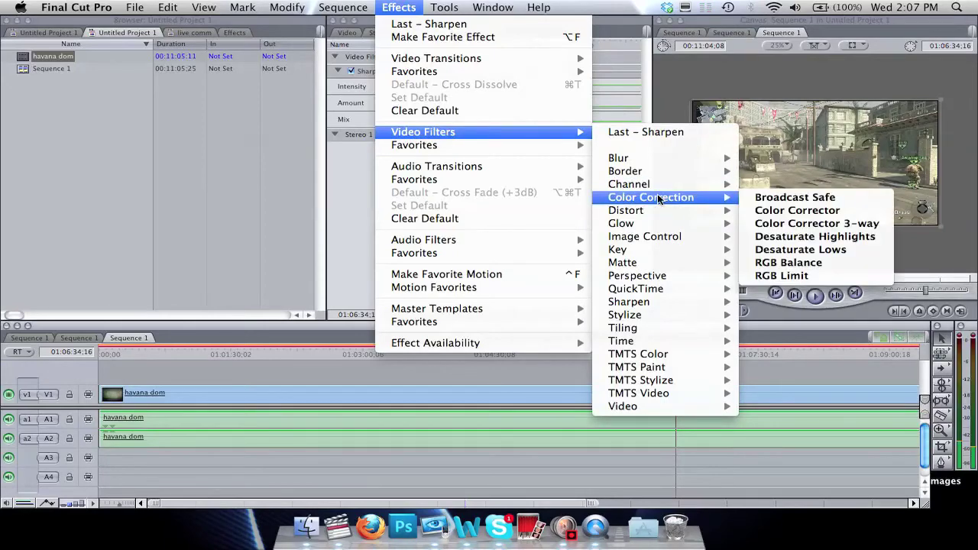
left_click(789, 209)
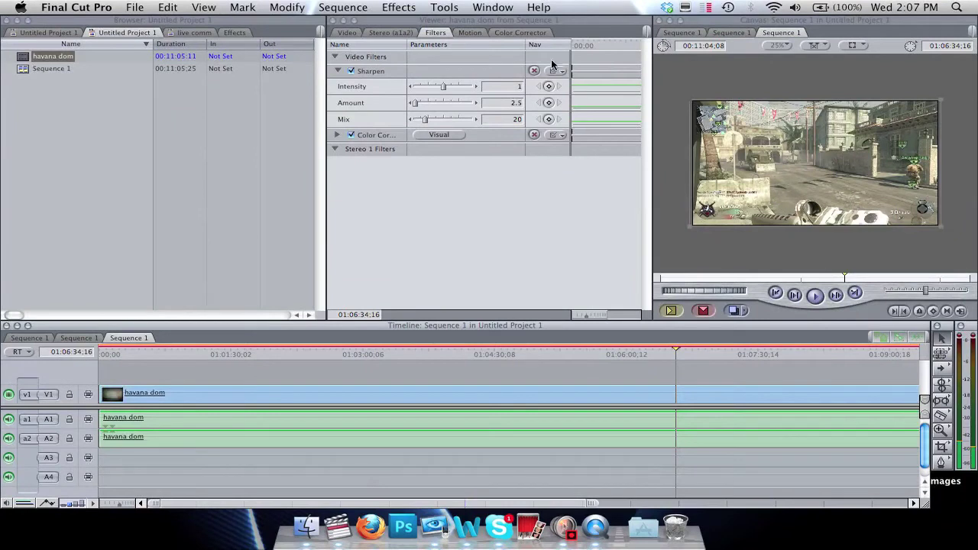
left_click(539, 34)
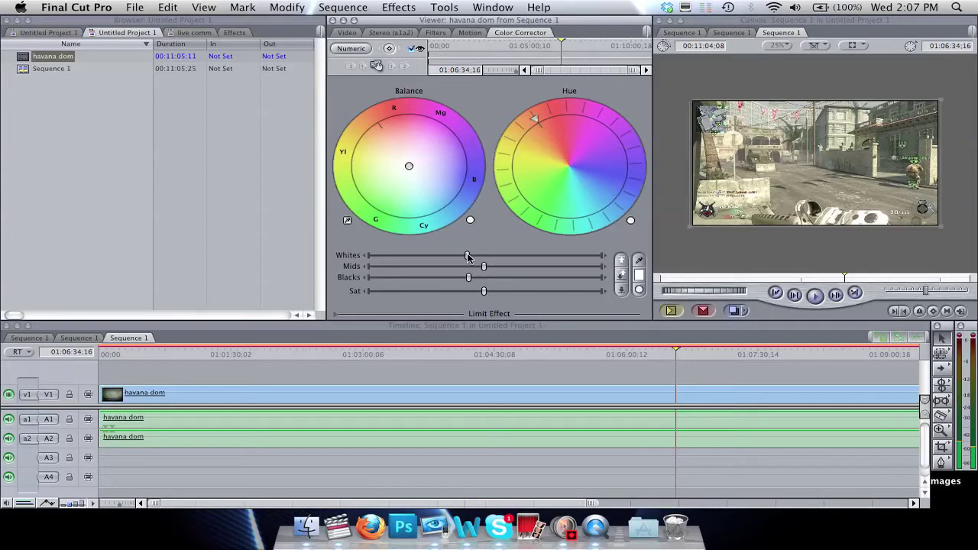
Nudge the Whites level up, then raise the Mids and Blacks slightly.
left_click_drag(467, 257, 464, 257)
left_click_drag(470, 257, 472, 255)
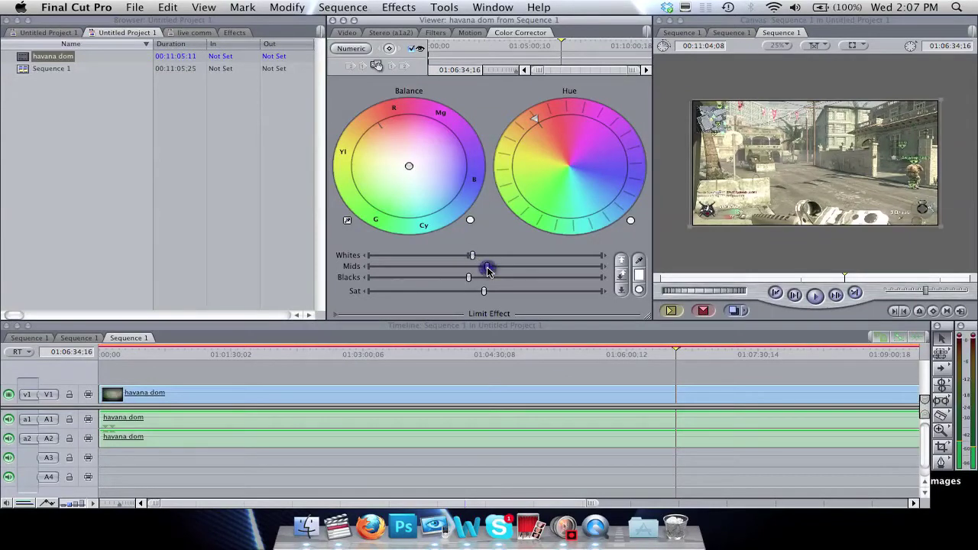
left_click_drag(484, 266, 488, 268)
left_click_drag(468, 278, 472, 280)
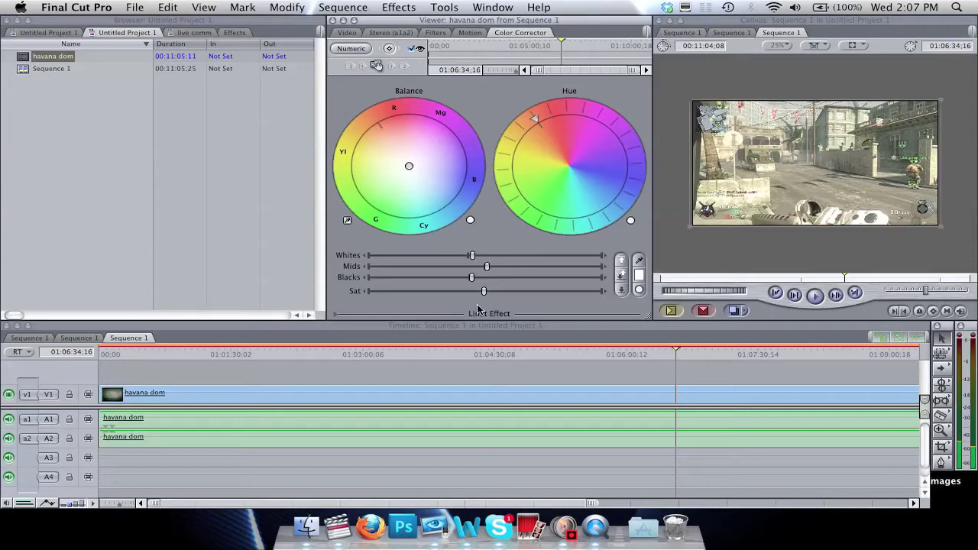
Open the Voice Over tool, keeping Blue Snowball as the audio source.
left_click(444, 7)
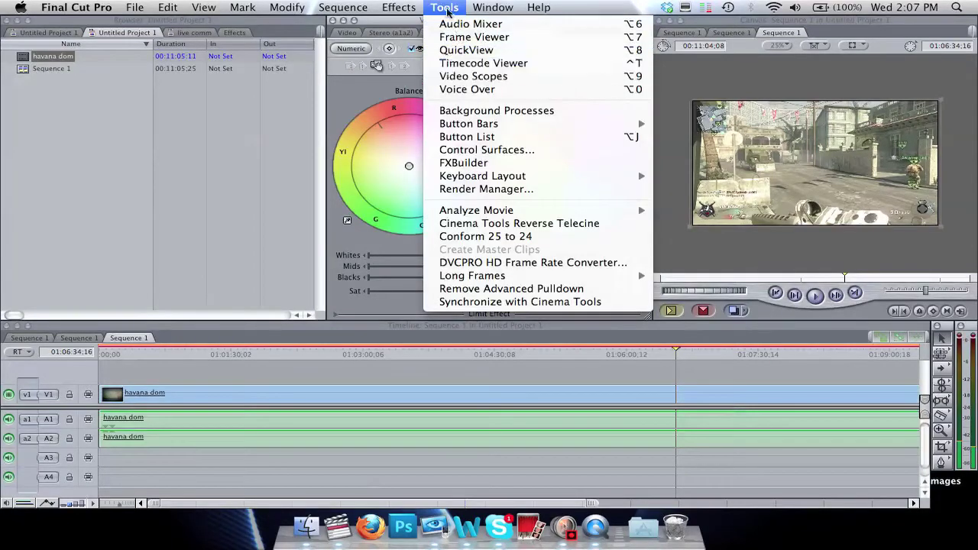
left_click(459, 92)
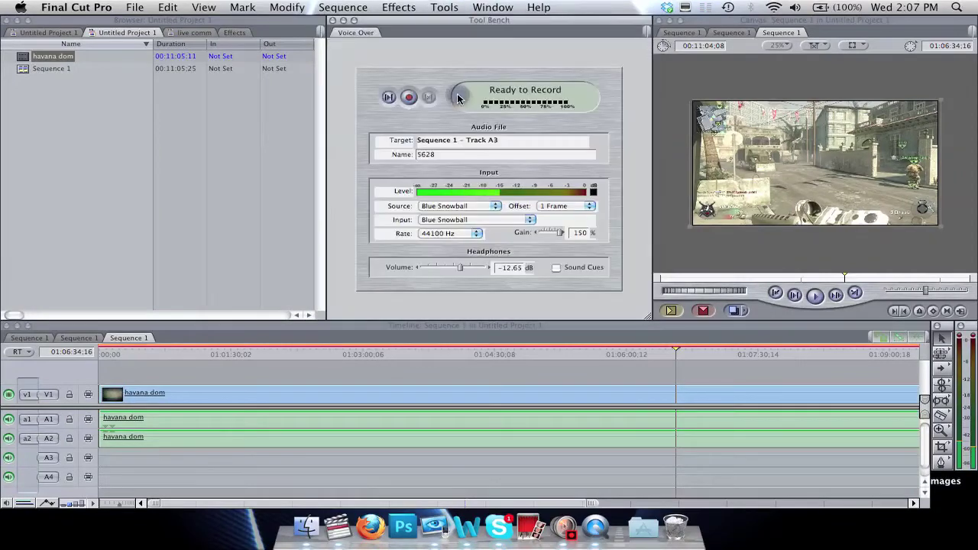
left_click(480, 206)
left_click(481, 209)
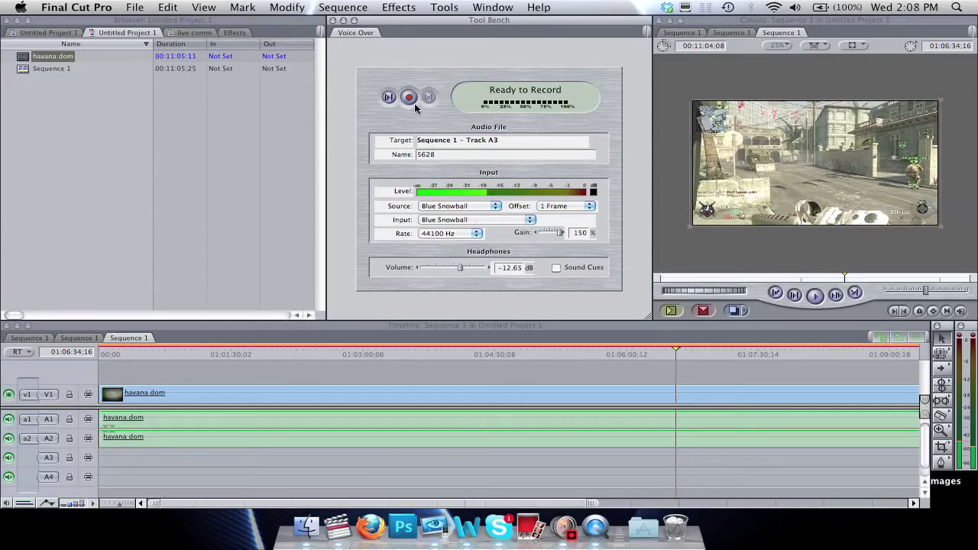
Start rendering all sequence audio, cancel it, and move the playhead to 01:00:45:12.
left_click(369, 7)
mouse_move(356, 37)
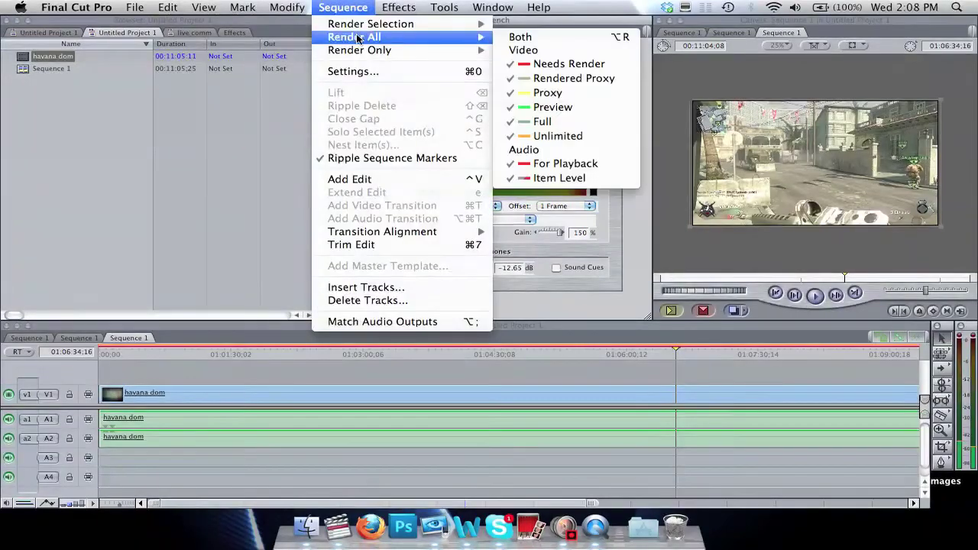
left_click(544, 151)
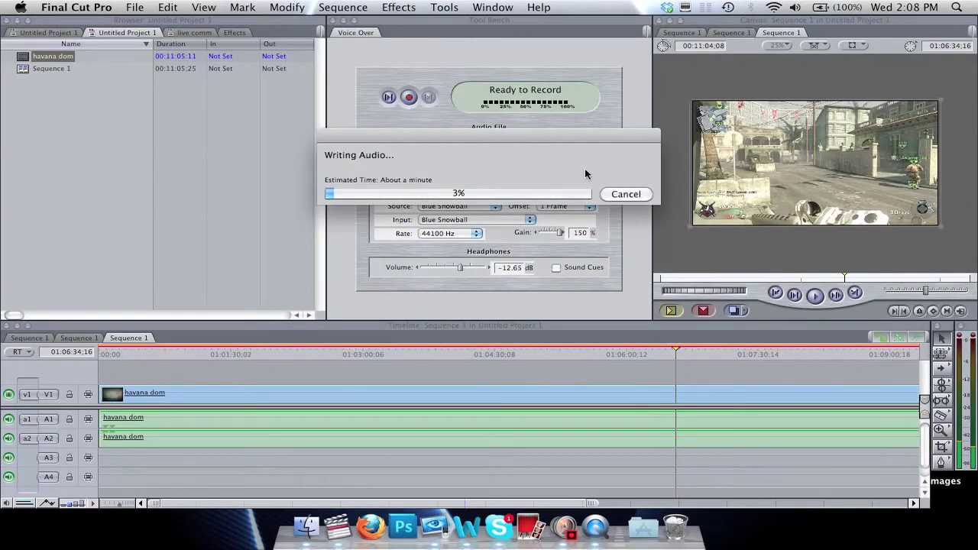
left_click(616, 195)
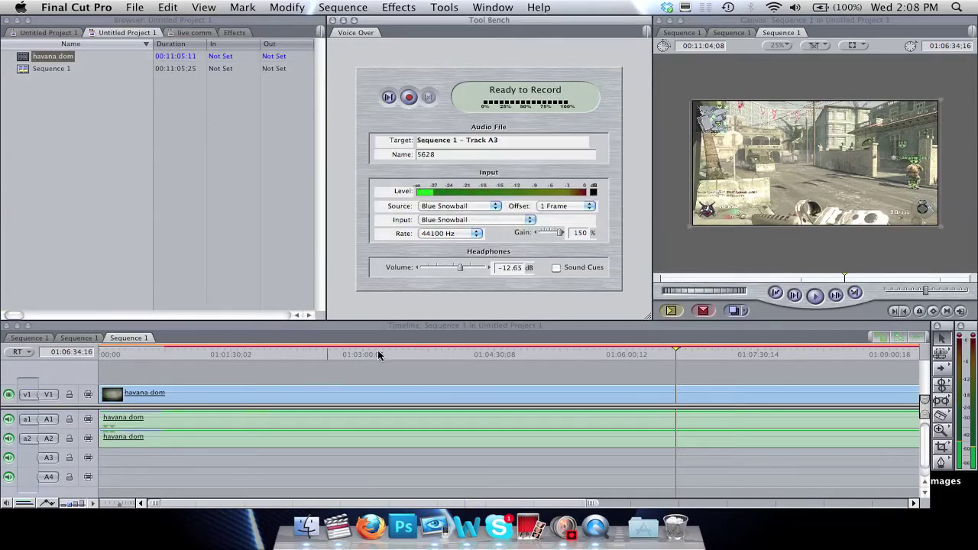
left_click(166, 354)
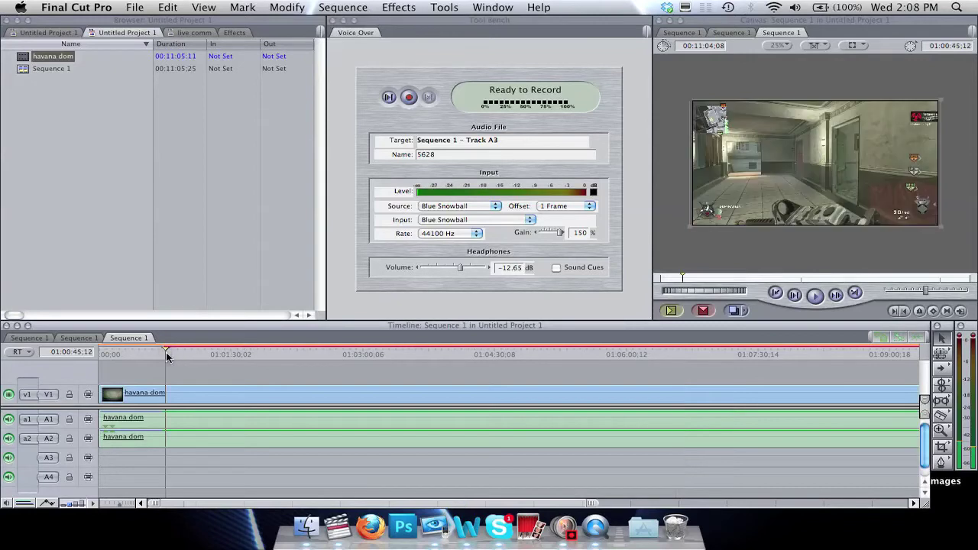
Preview playback, close the third Sequence 1 tab, and play from 01:05:10:24.
left_click(816, 297)
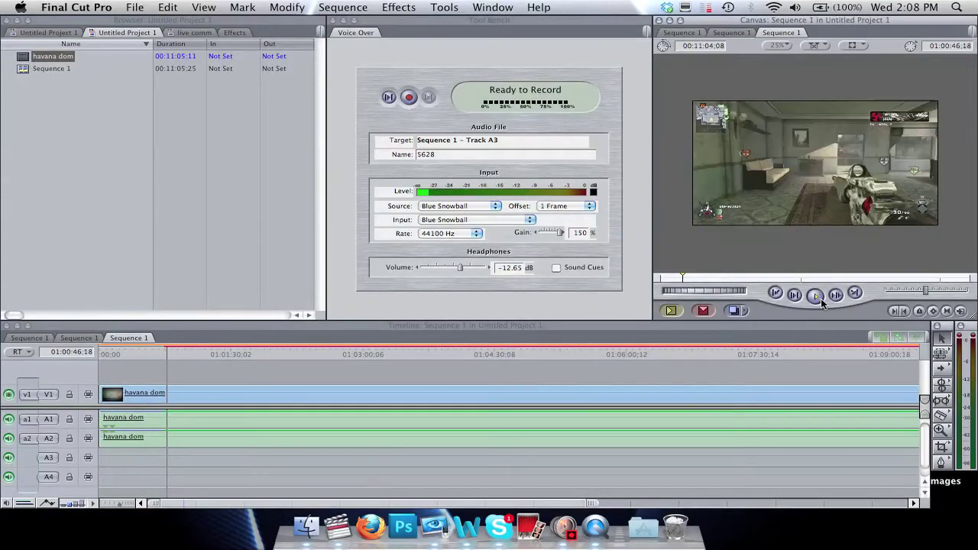
left_click(816, 296)
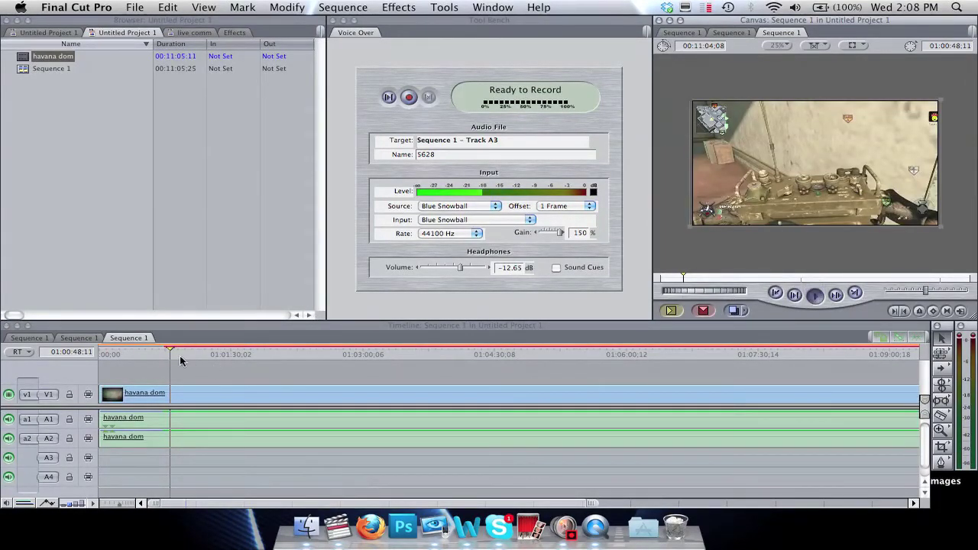
left_click(150, 338)
right_click(160, 337)
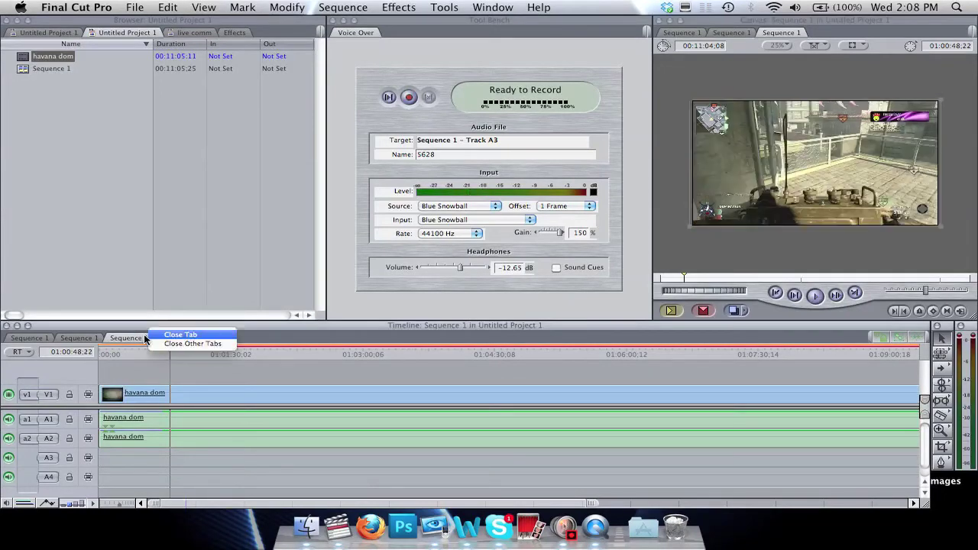
left_click(162, 335)
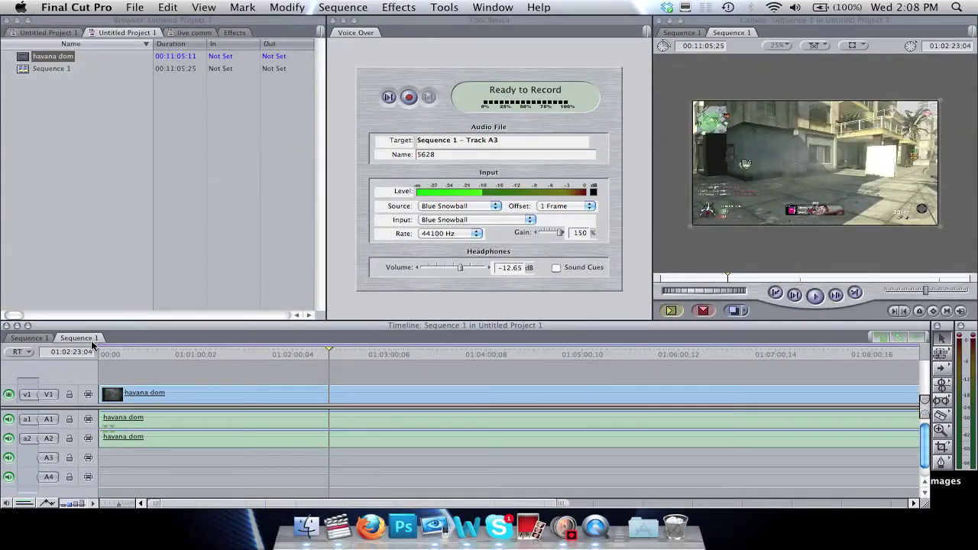
left_click(598, 355)
left_click(817, 297)
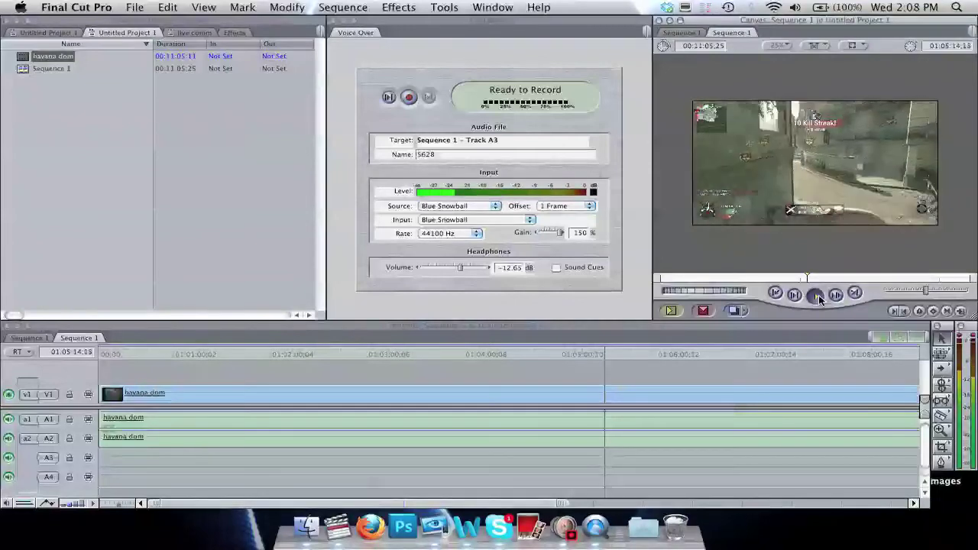
Stop playback, abort the voice-over take during the countdown, and return to the sequence start.
left_click(817, 296)
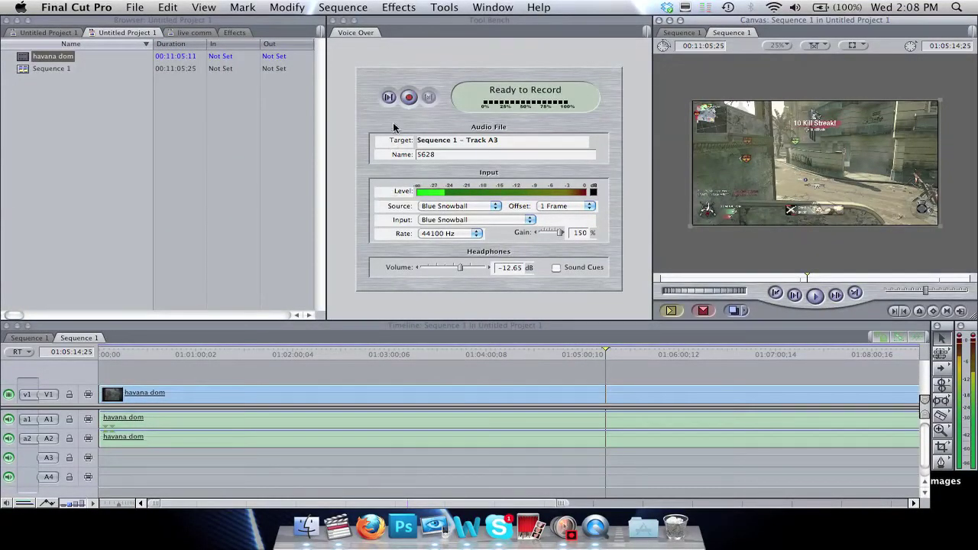
left_click(409, 97)
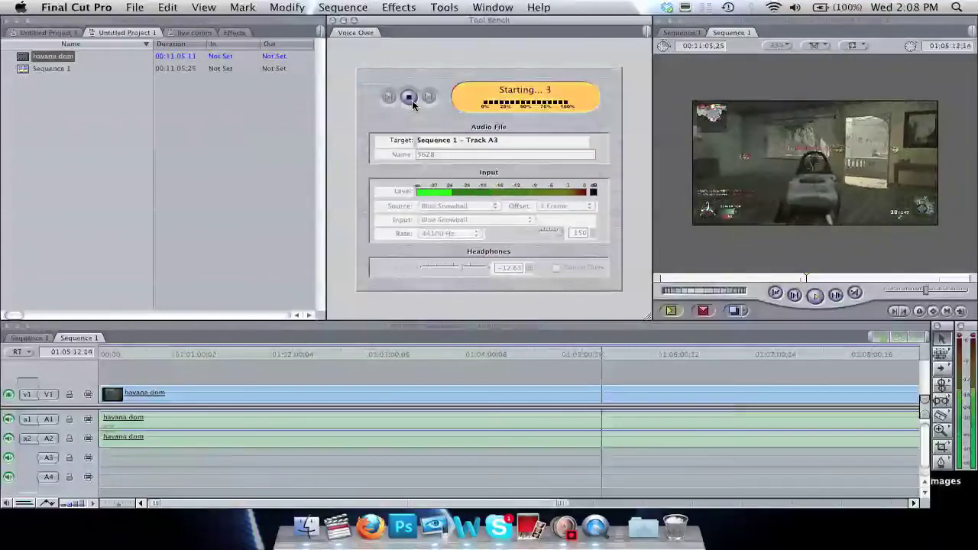
left_click(410, 97)
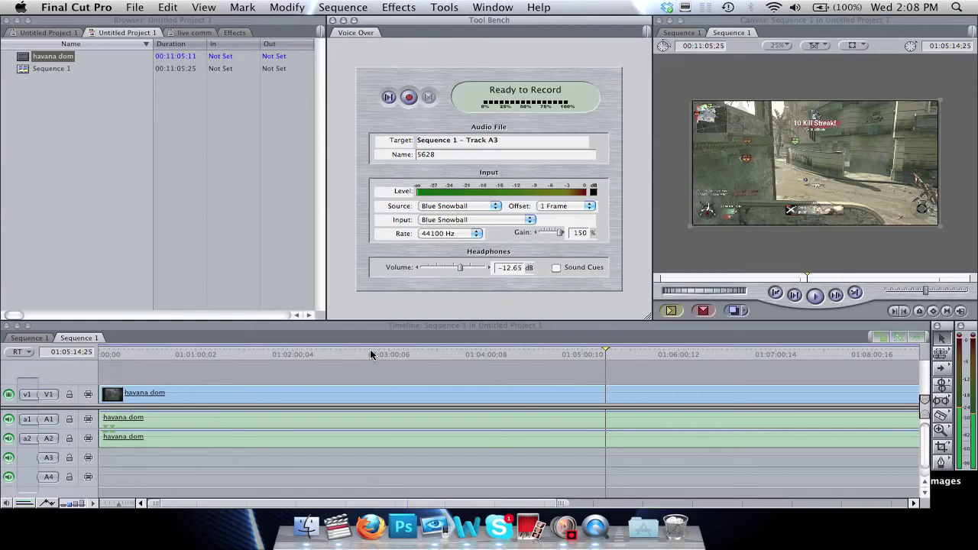
left_click(105, 357)
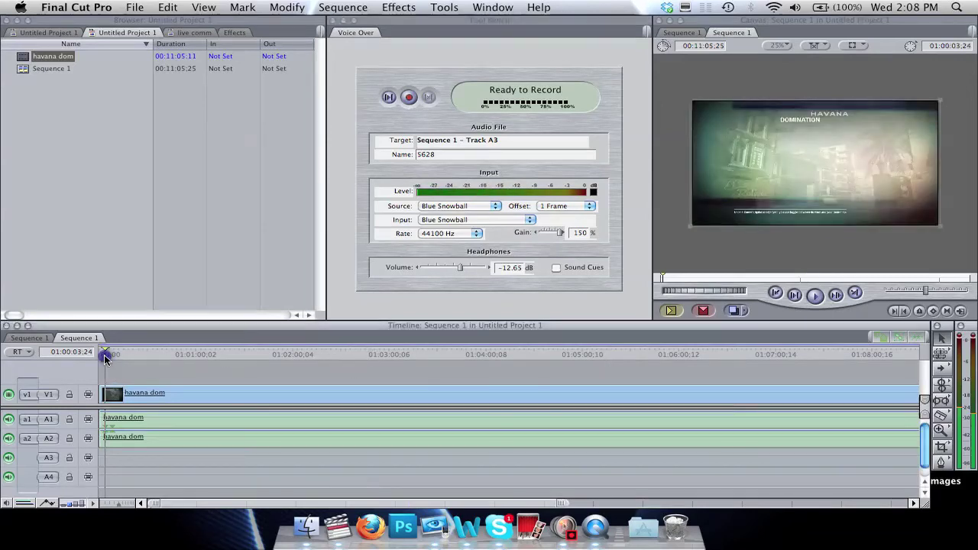
left_click(137, 7)
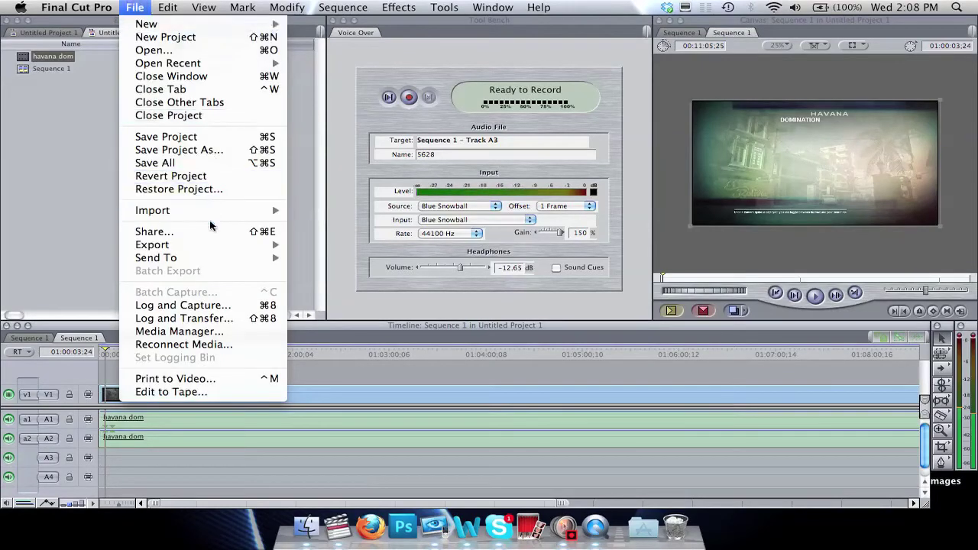
Export via QuickTime Conversion to the Desktop, naming the file 'DOM UHAVANA UPLAOD'.
mouse_move(211, 242)
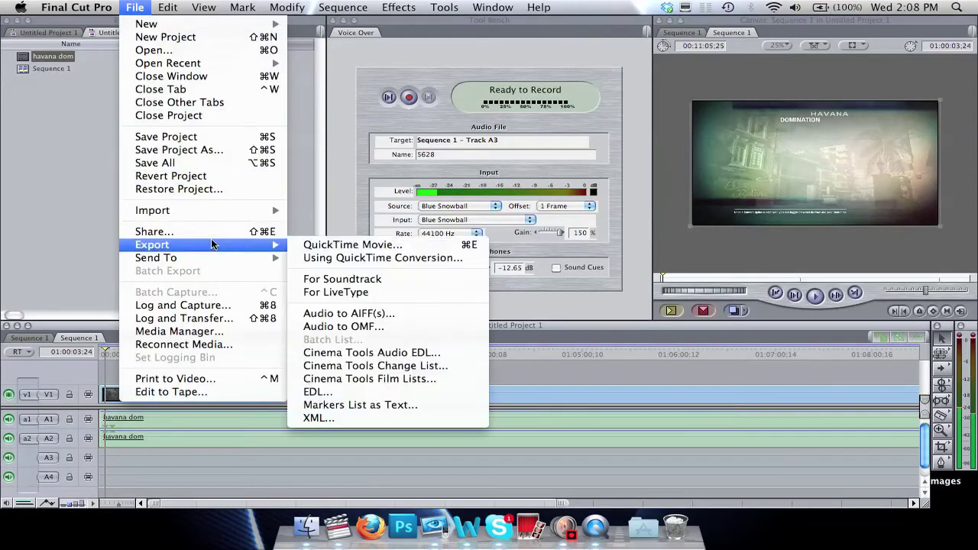
left_click(331, 261)
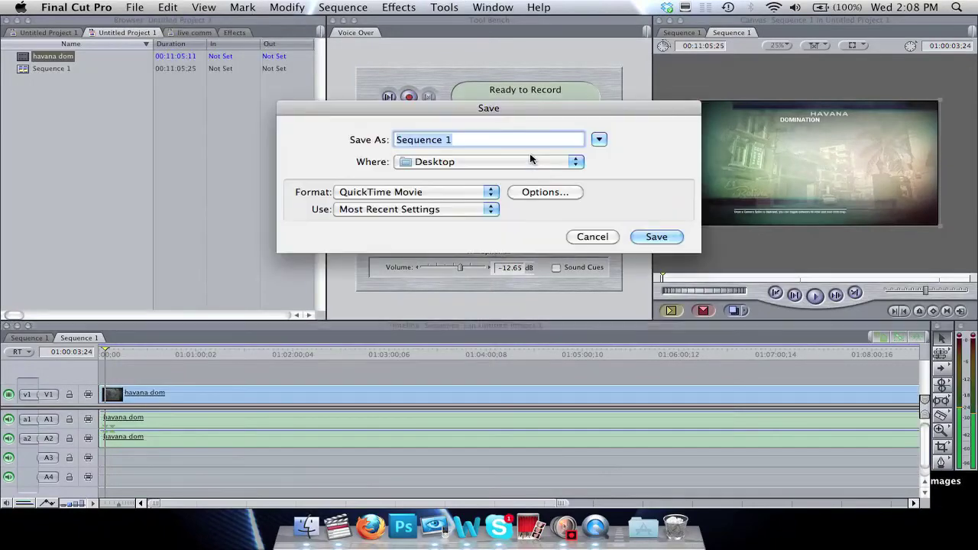
type("DOM ")
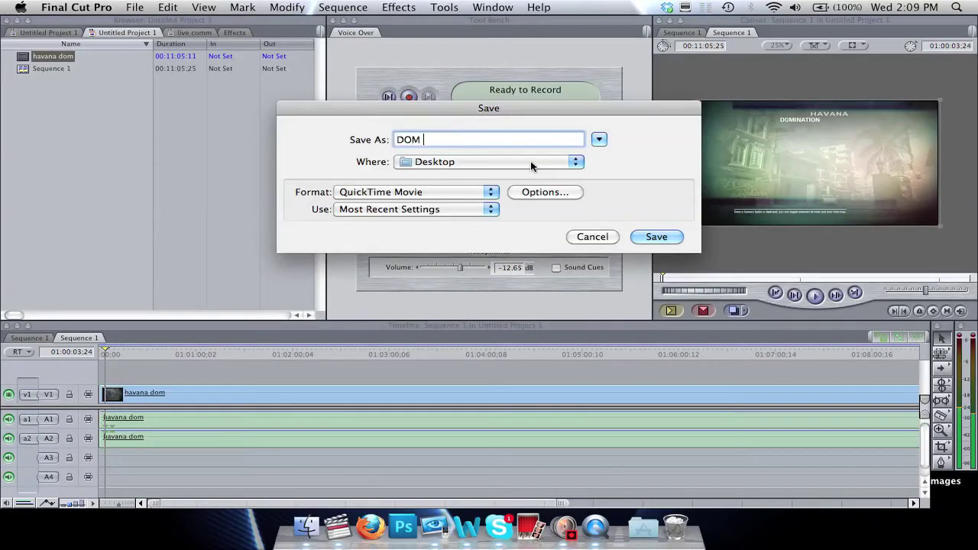
type("U")
type("HAVANA ")
type("UPLAOD")
Keep the export size at 1280 x 720 HD in the movie options, then bring up Video Settings.
left_click(548, 196)
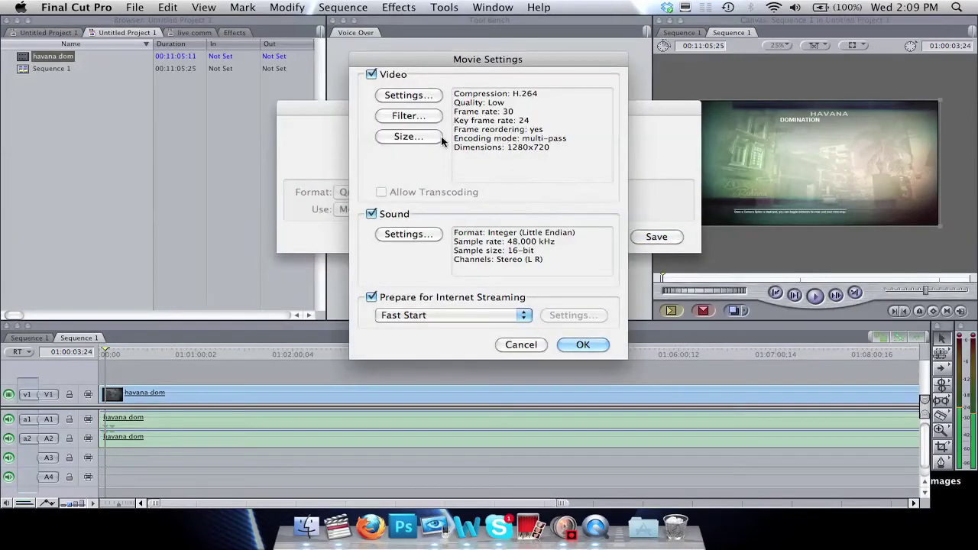
left_click(432, 136)
left_click(429, 116)
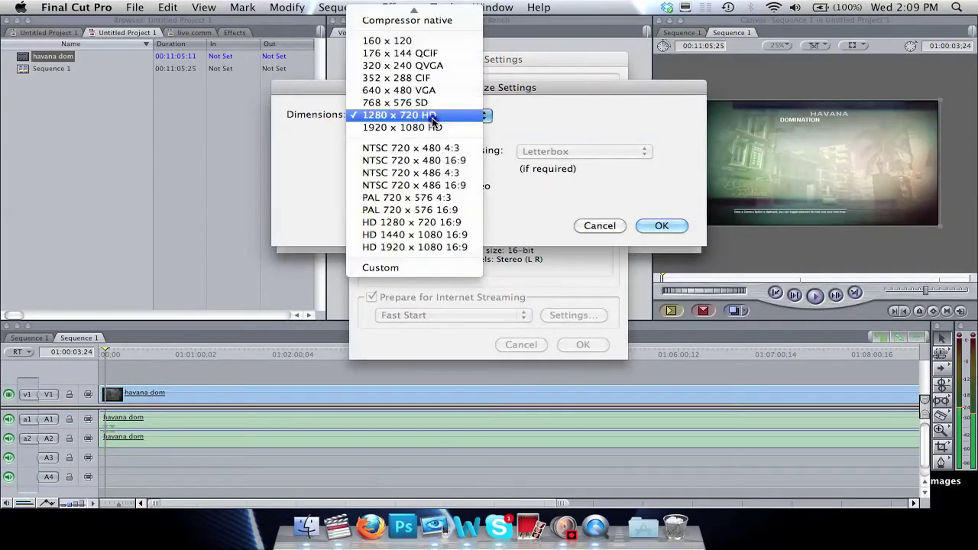
left_click(670, 225)
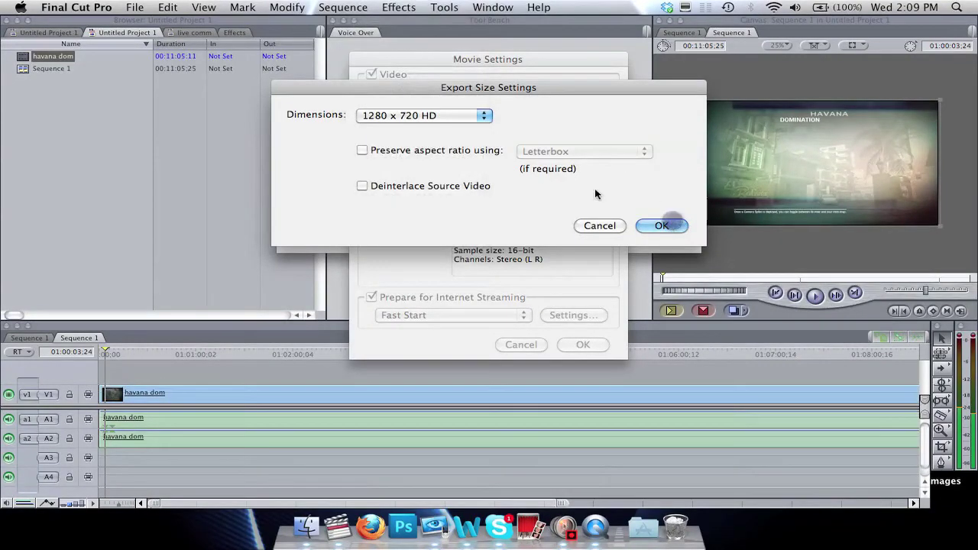
left_click(670, 225)
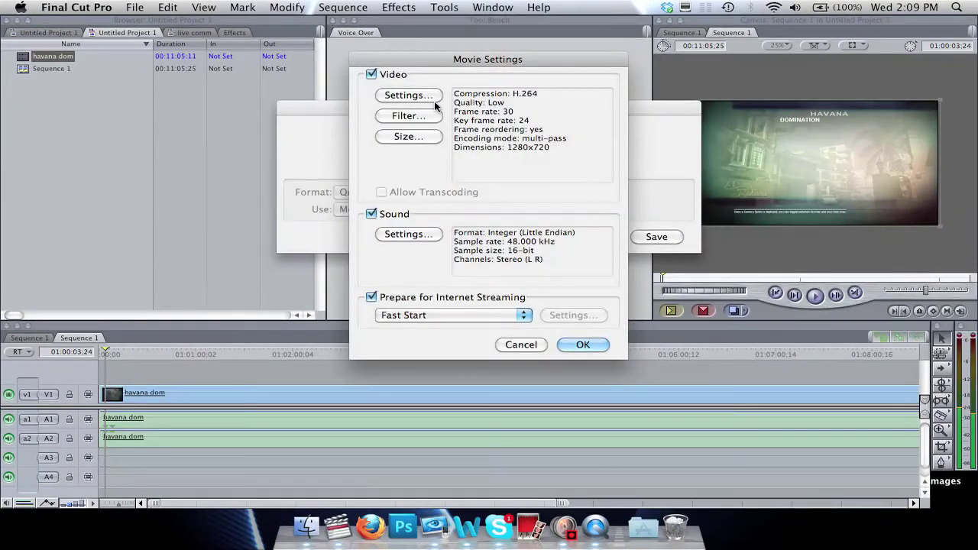
left_click(397, 95)
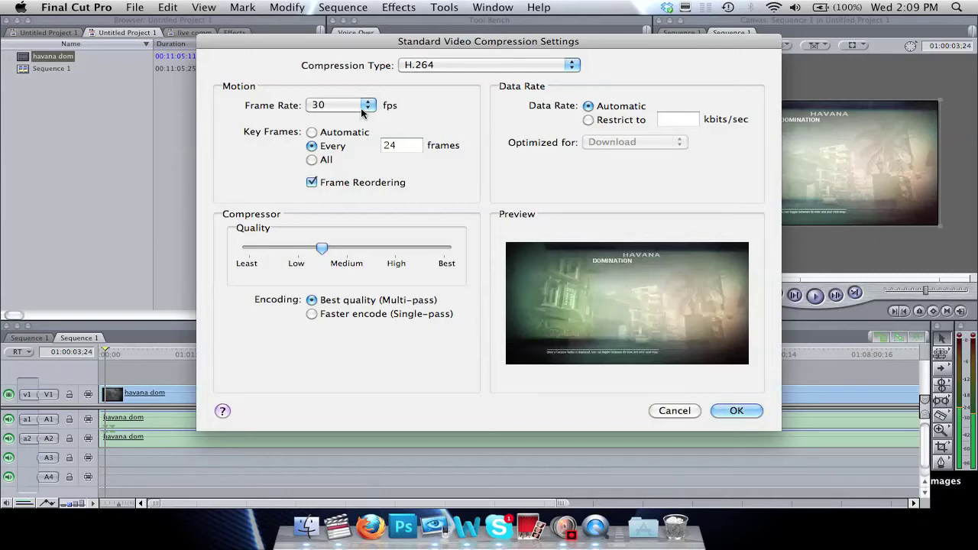
Try a 60 fps frame rate and set compression quality to Medium.
left_click(363, 110)
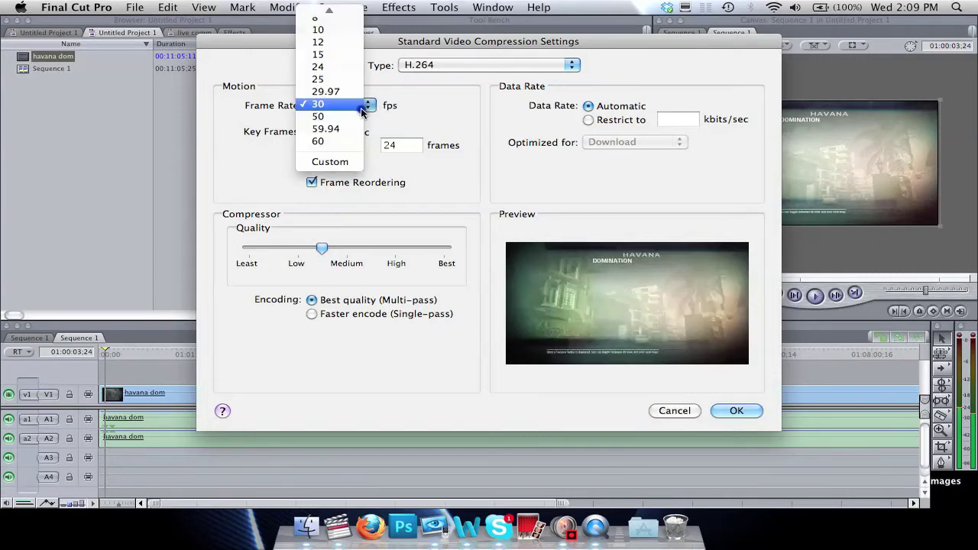
left_click(352, 145)
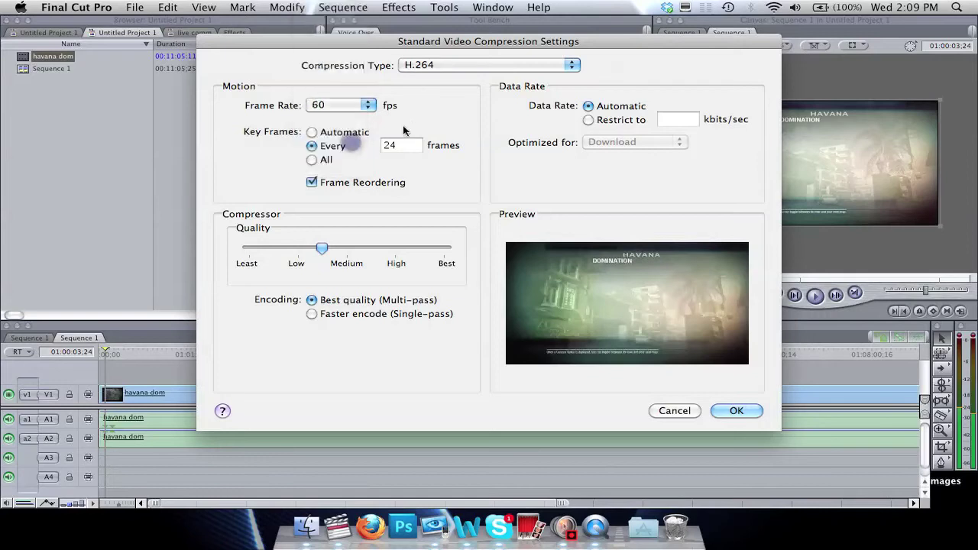
left_click(350, 249)
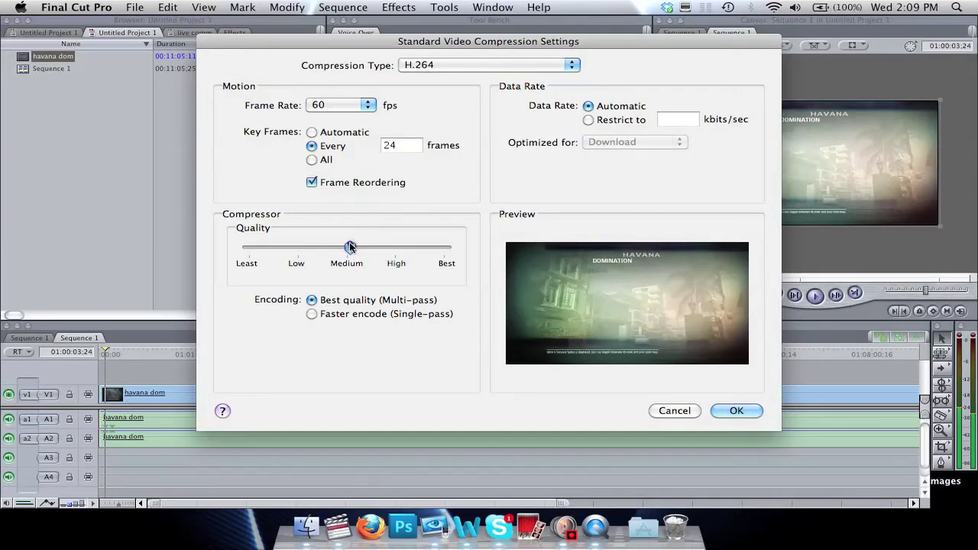
left_click_drag(350, 247, 348, 248)
left_click(327, 104)
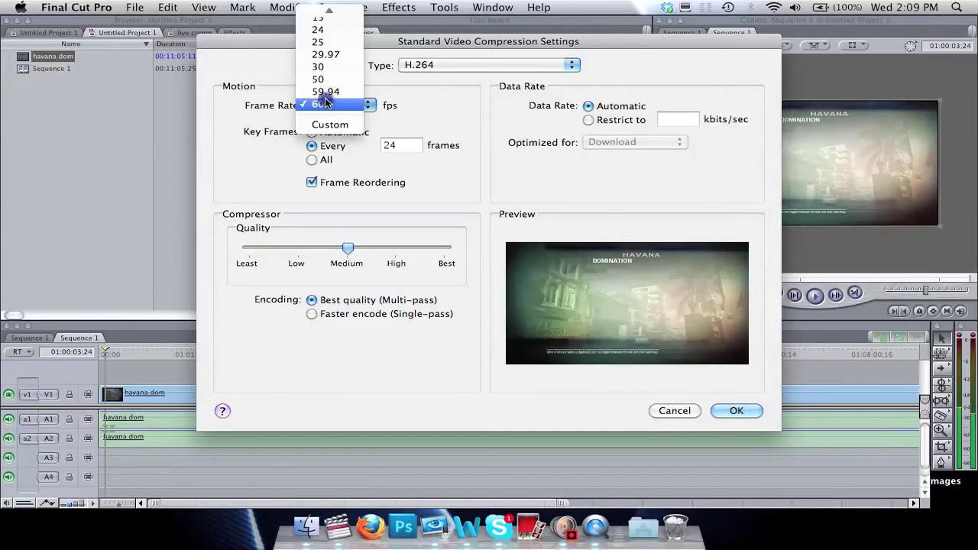
left_click(417, 116)
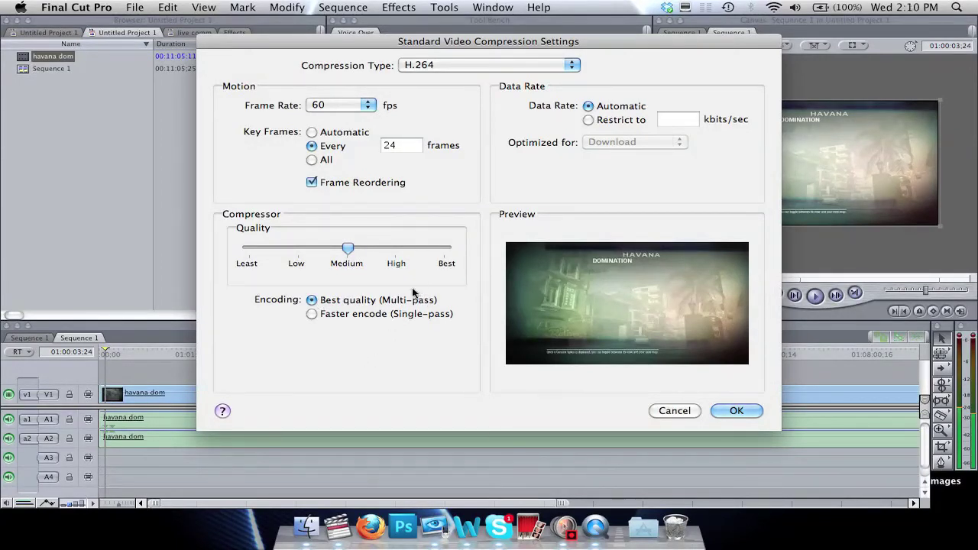
Set the frame rate back to 30 fps, keep Medium quality, and confirm the H.264 settings.
left_click(350, 107)
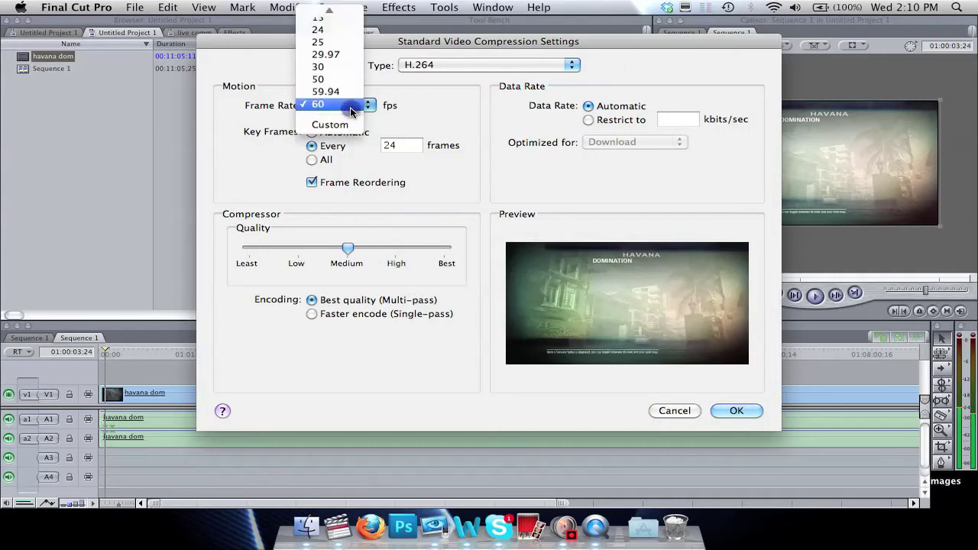
left_click(326, 65)
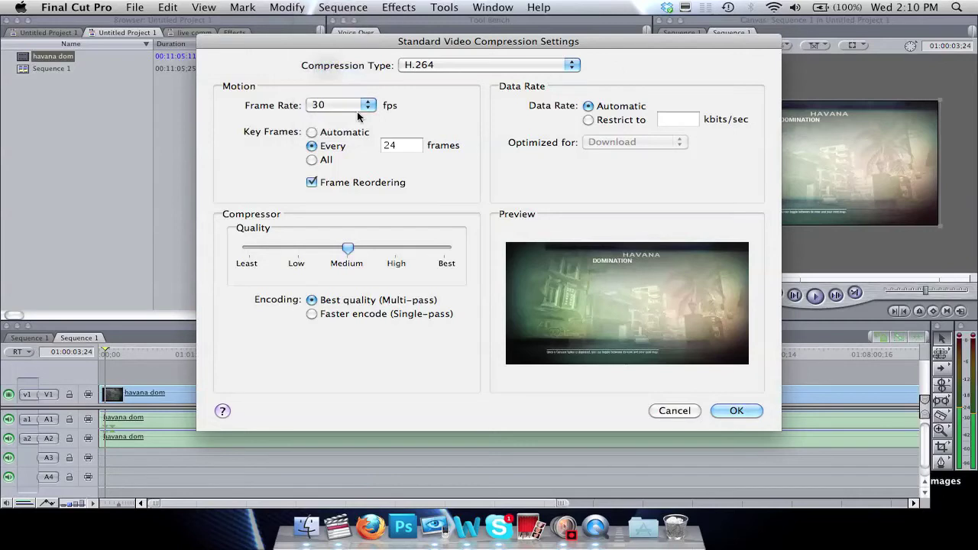
left_click(322, 252)
left_click_drag(323, 251, 322, 249)
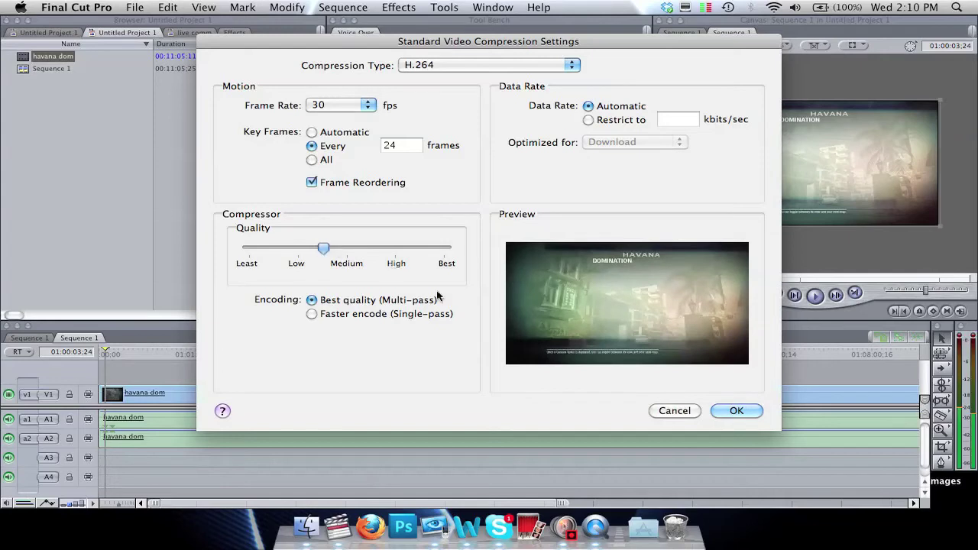
left_click(740, 411)
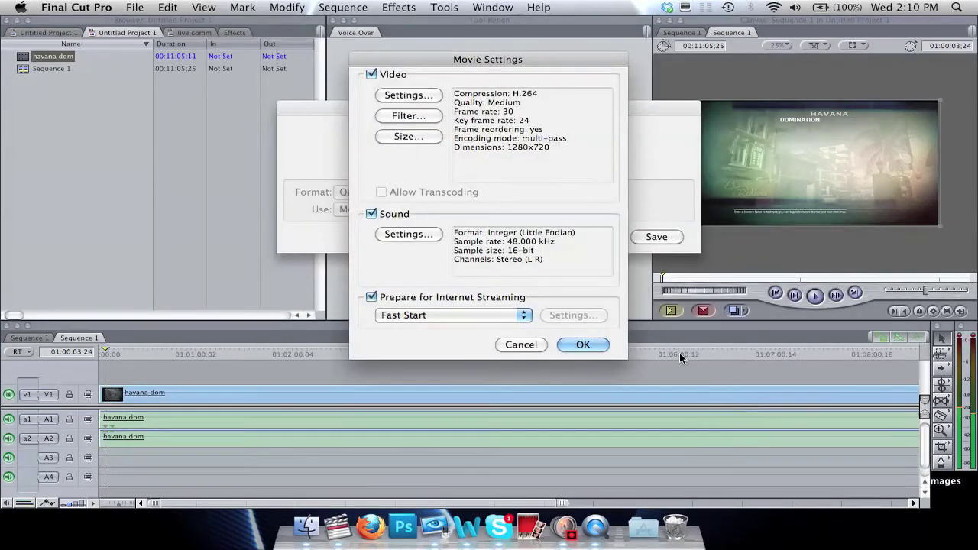
Save the movie as DOM HAVANA UPLAOD.mov to the Desktop and hide Final Cut Pro.
left_click(590, 345)
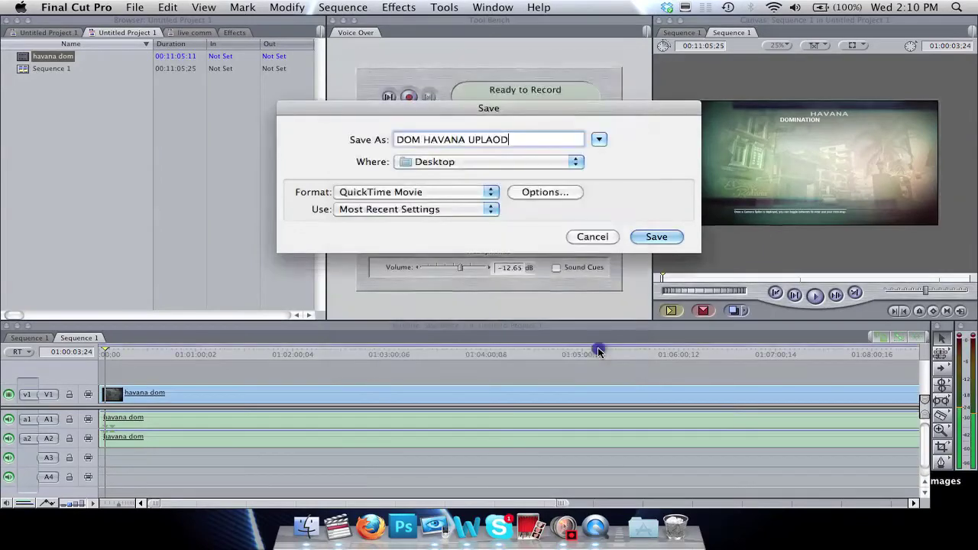
left_click(662, 237)
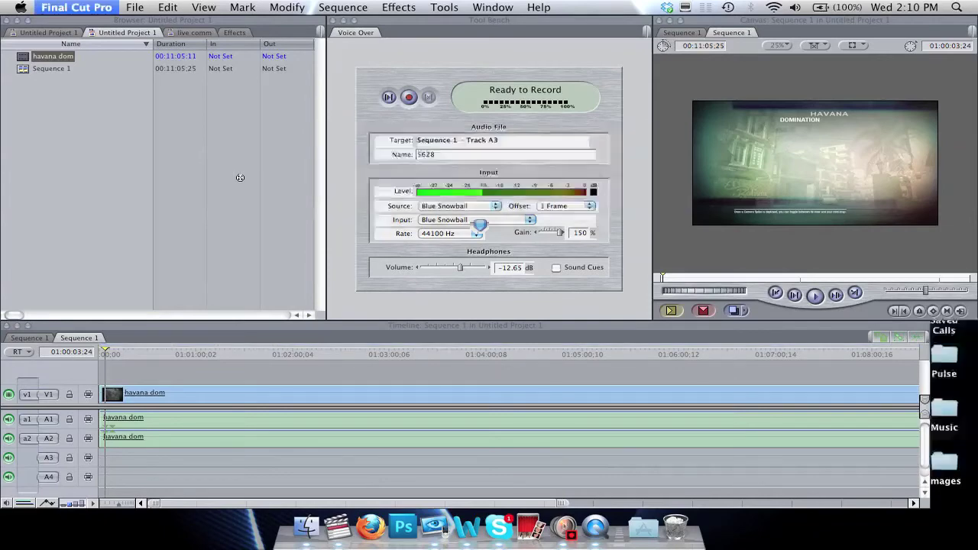
key("super+h")
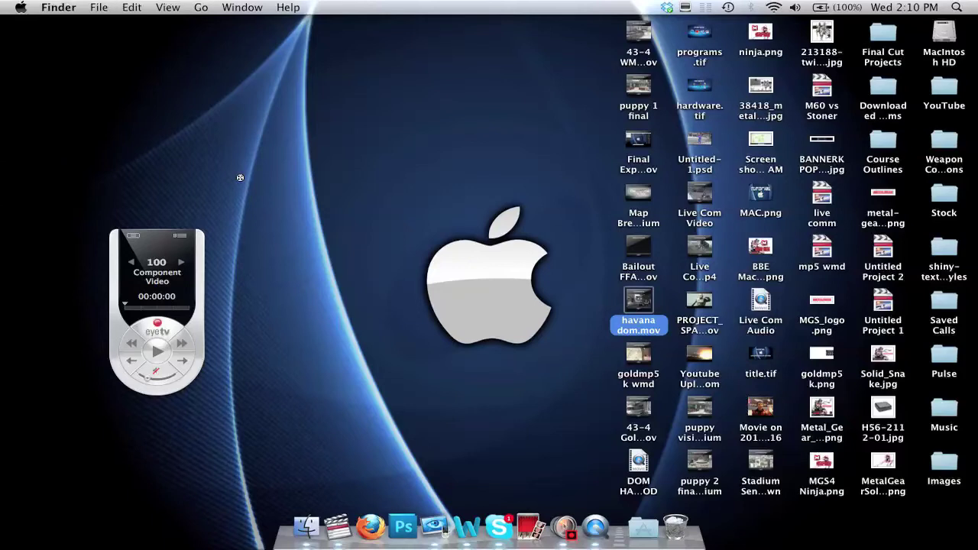
left_click(593, 351)
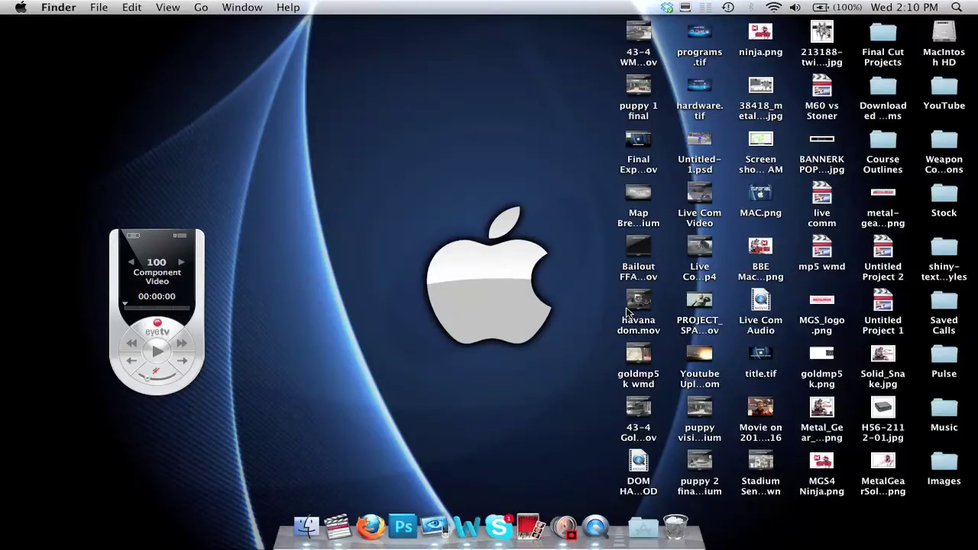
left_click(628, 312)
right_click(627, 307)
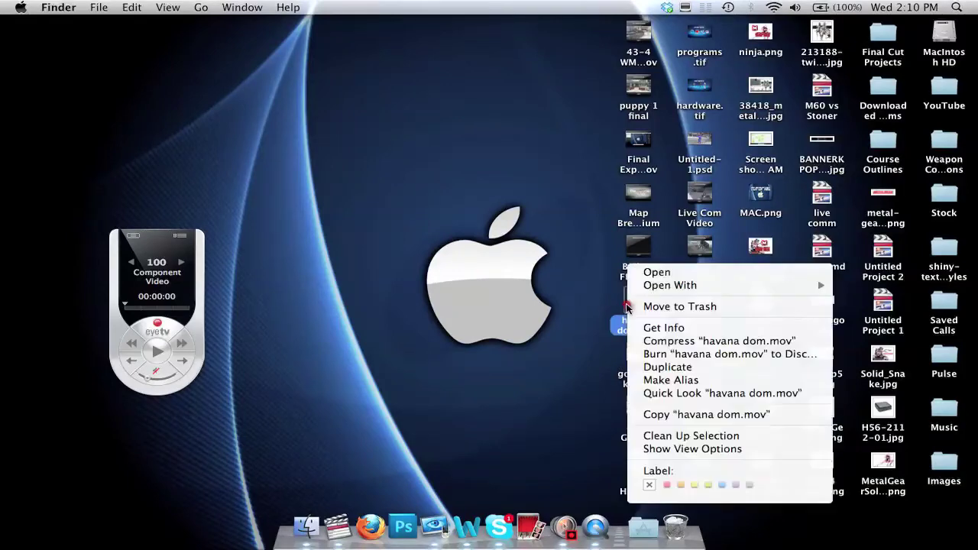
left_click(640, 327)
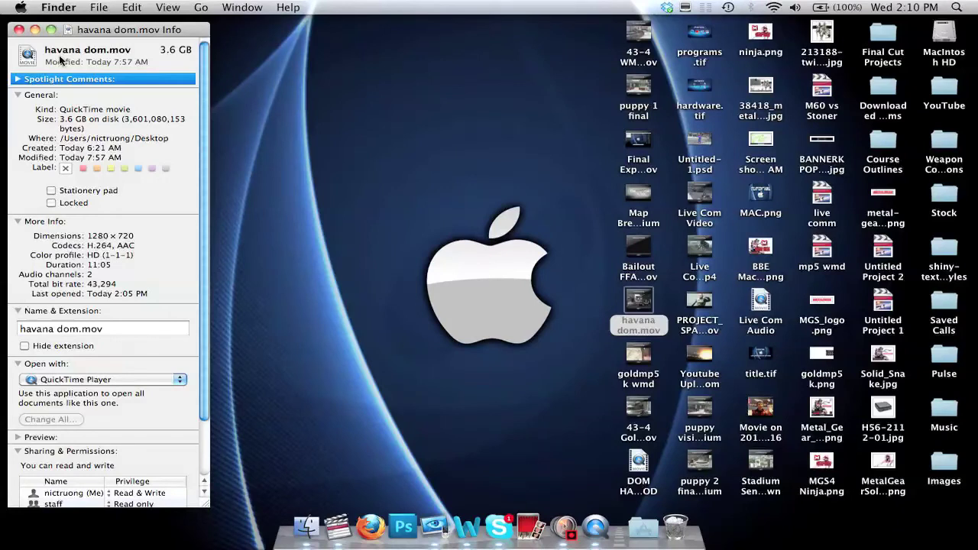
left_click(19, 29)
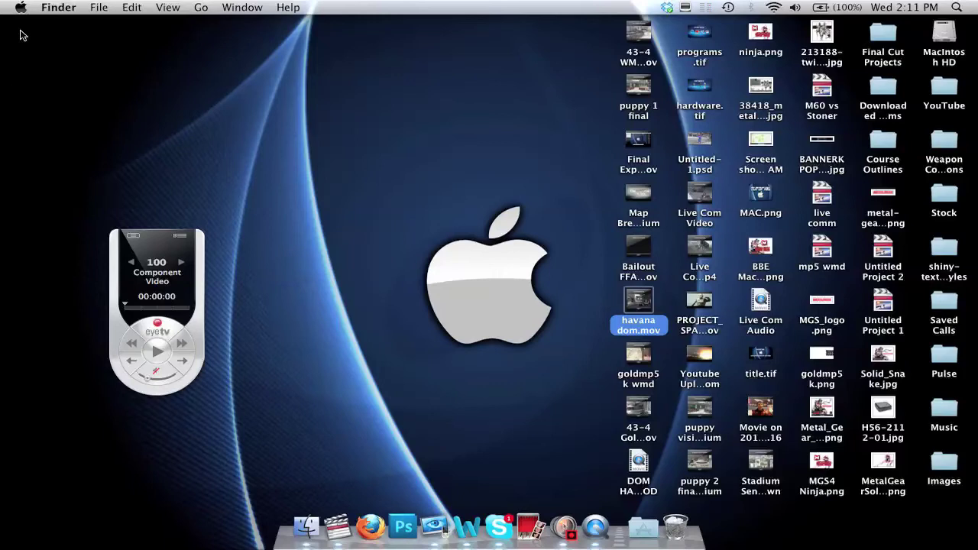
Open About This Mac from the Apple menu and launch the More Info hardware report.
left_click(21, 10)
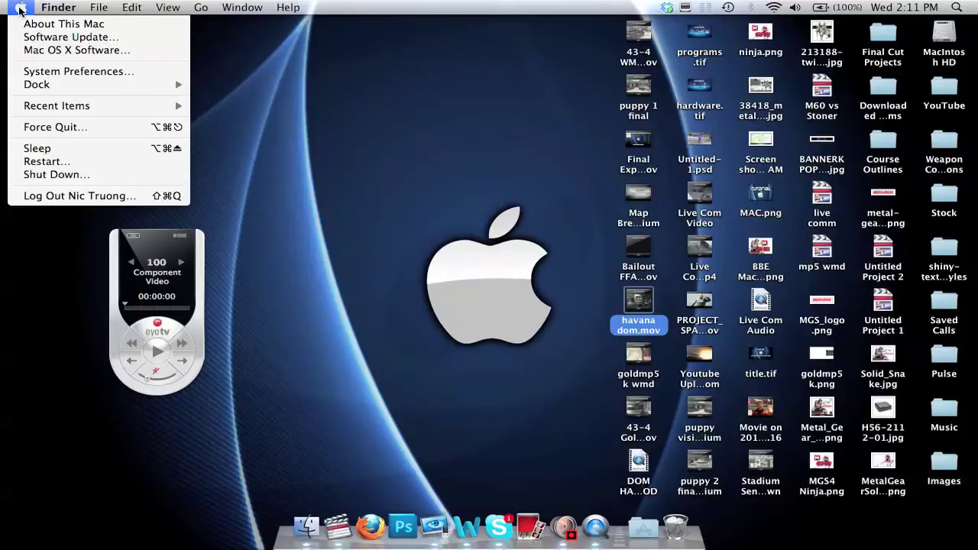
left_click(410, 199)
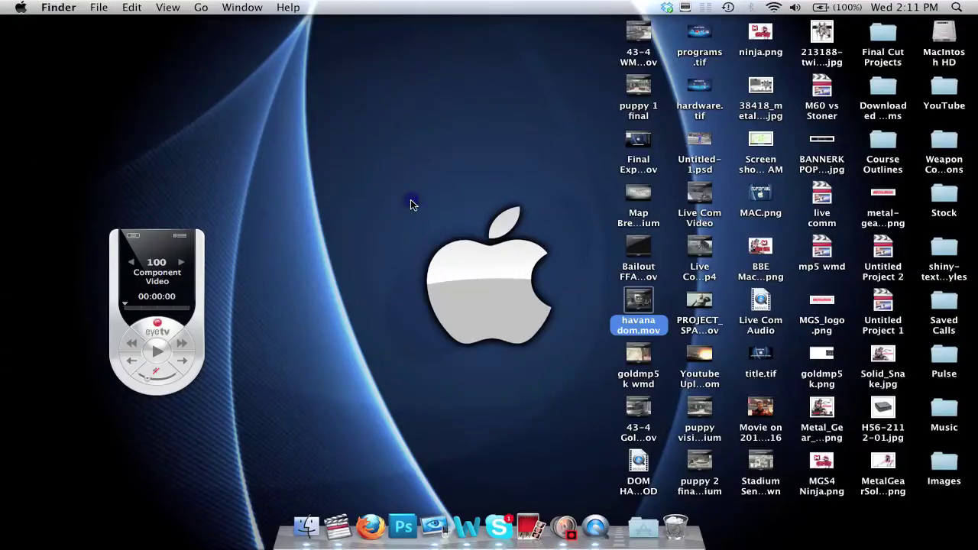
left_click(17, 8)
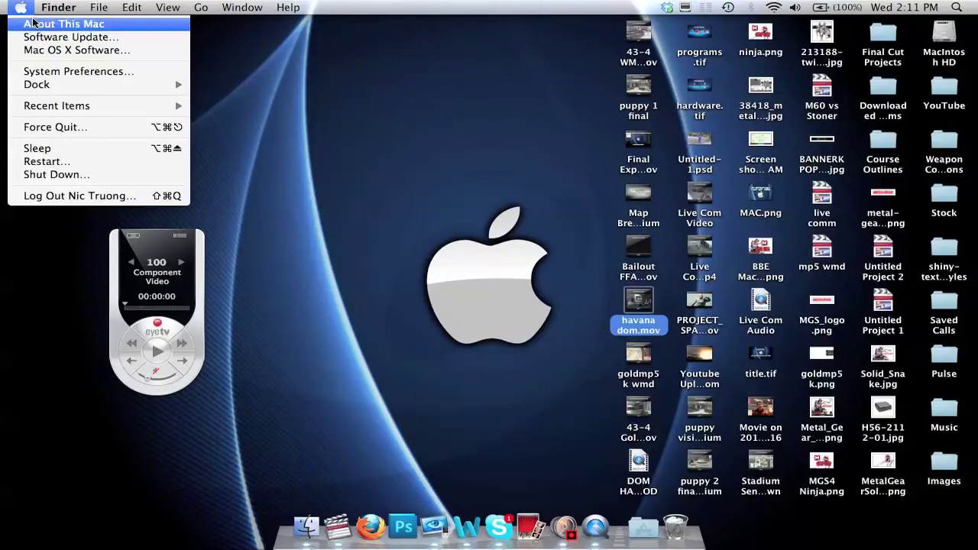
left_click(34, 23)
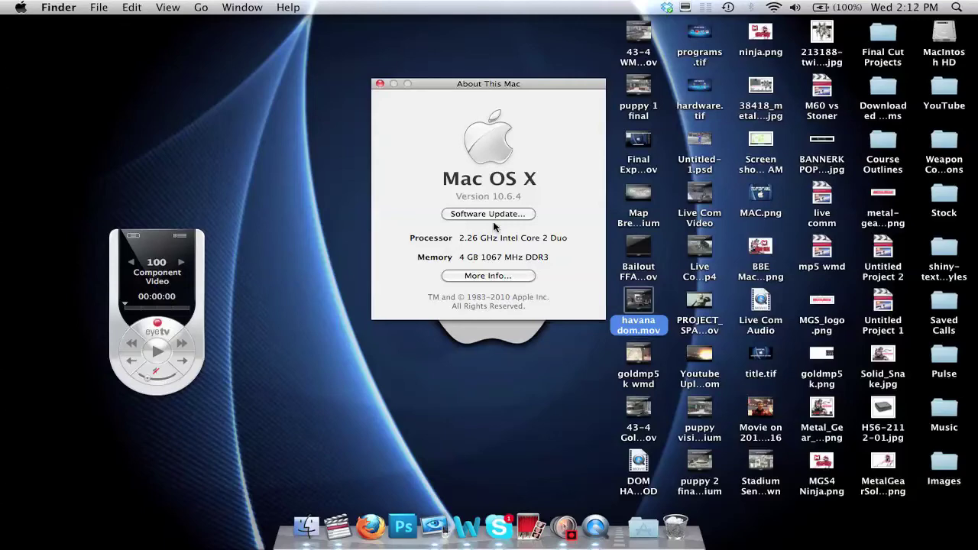
left_click(476, 274)
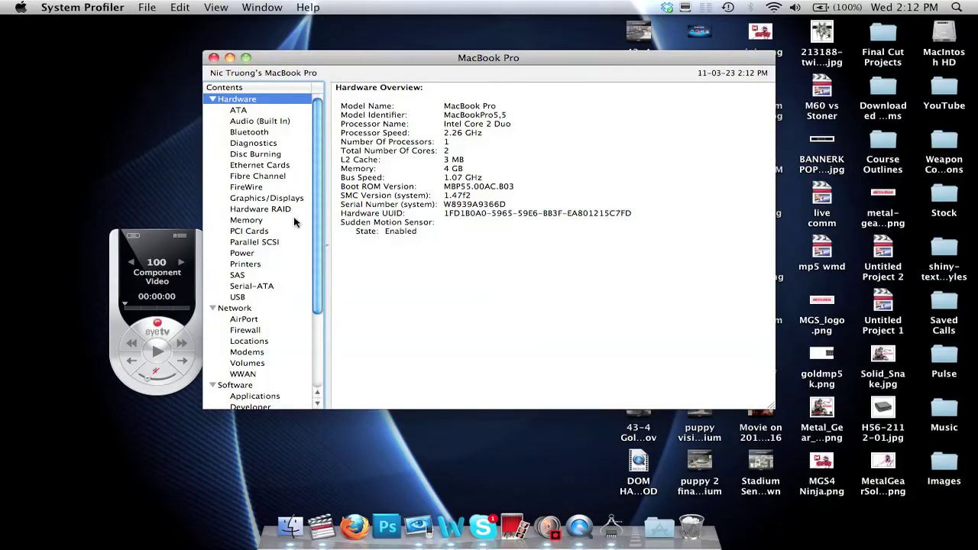
Show the Serial-ATA drive details and scroll through them.
left_click(248, 284)
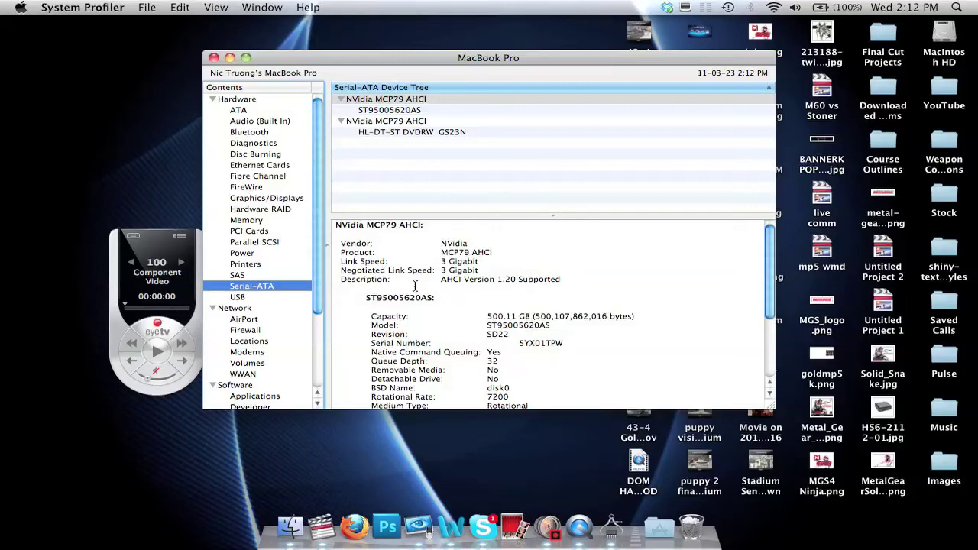
scroll(415, 285, "down", 1)
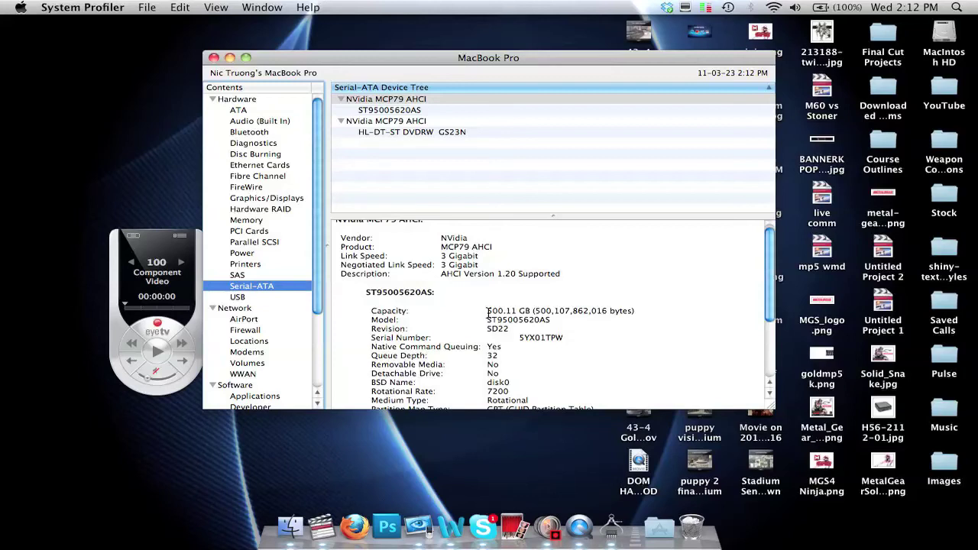
scroll(488, 312, "down", 3)
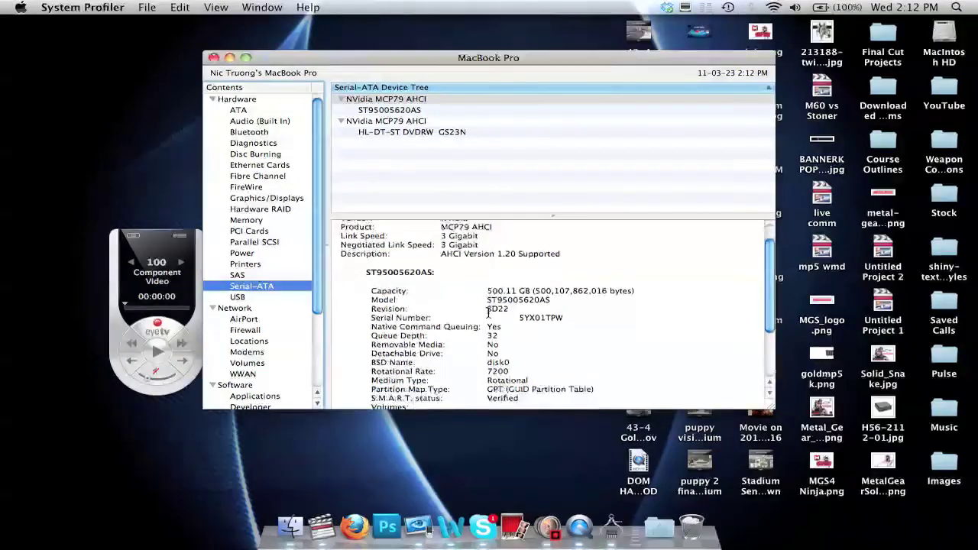
scroll(488, 312, "down", 1)
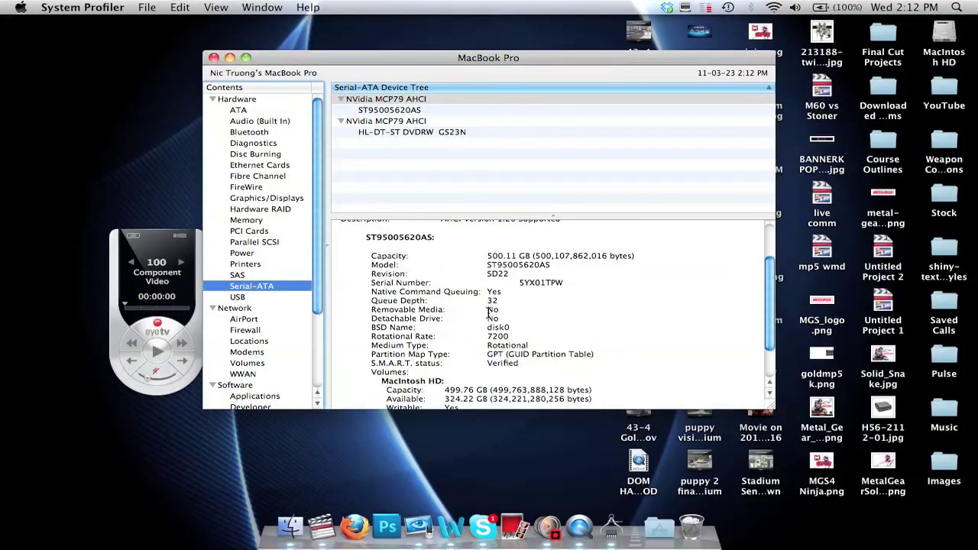
scroll(489, 313, "down", 1)
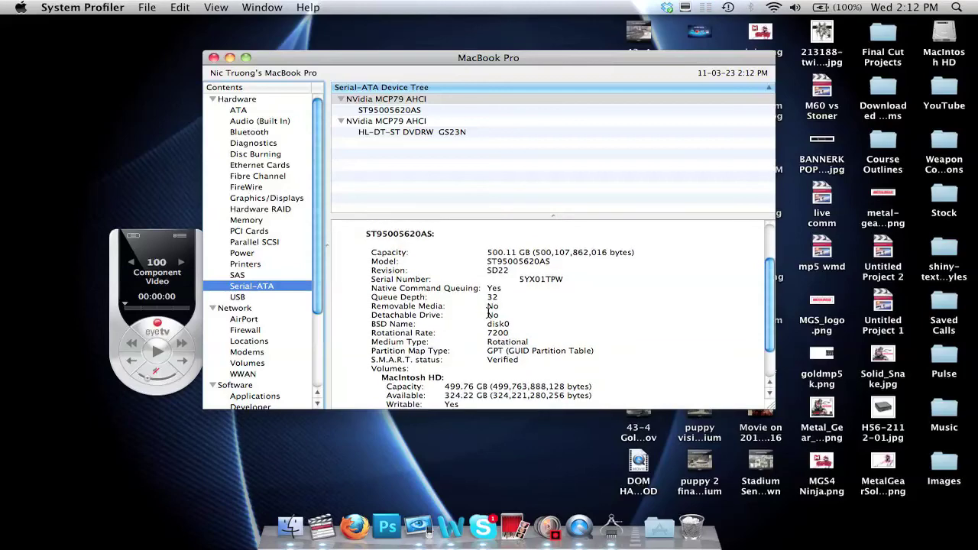
scroll(489, 313, "down", 2)
scroll(489, 306, "up", 6)
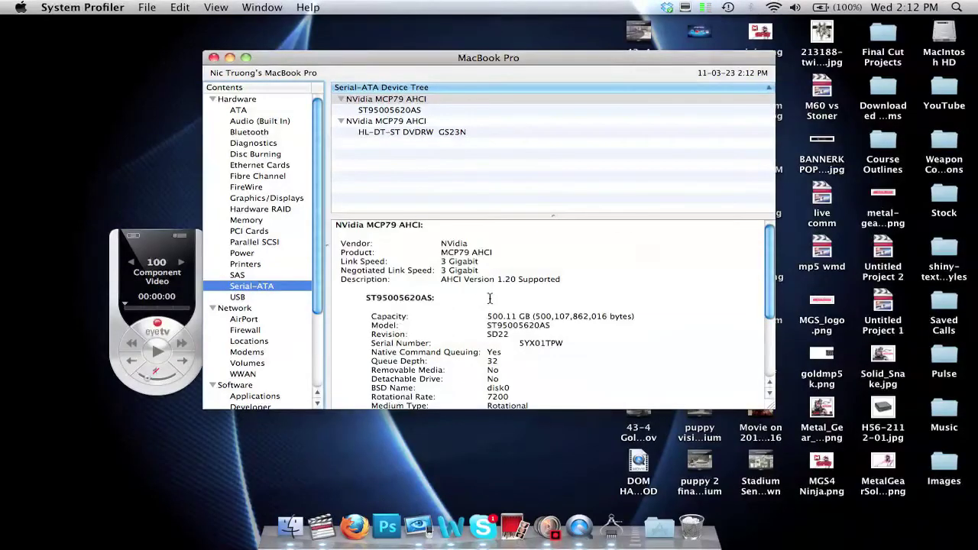
scroll(489, 298, "down", 5)
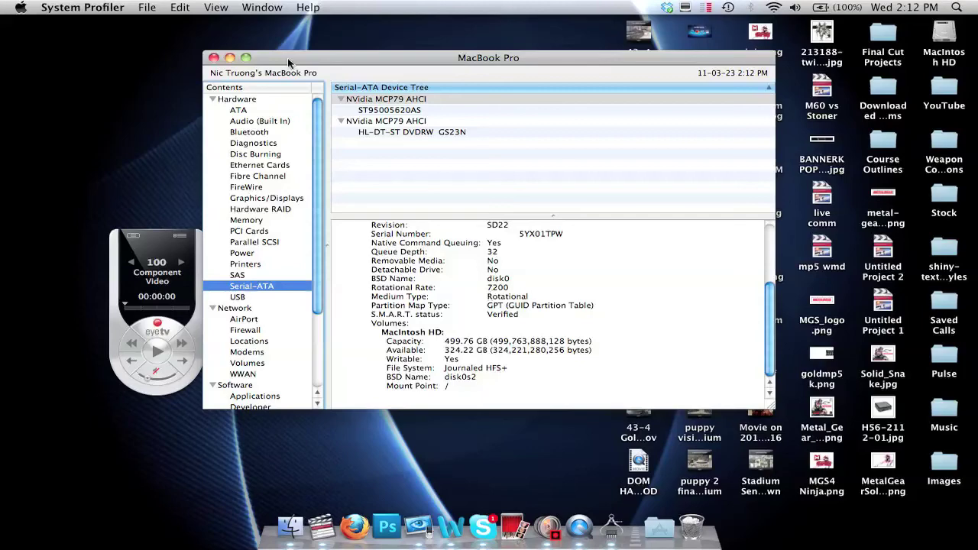
left_click_drag(287, 60, 290, 74)
scroll(442, 297, "up", 5)
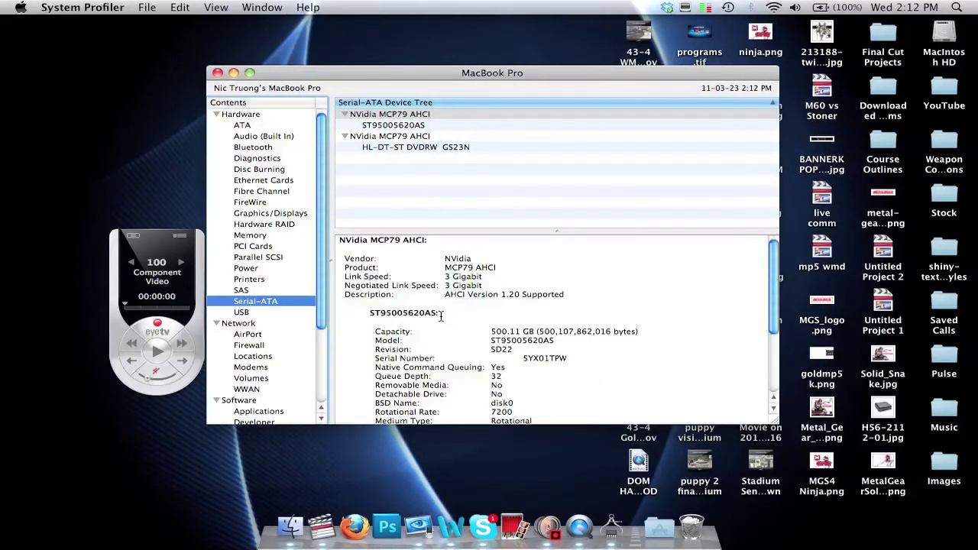
scroll(442, 306, "down", 5)
scroll(441, 314, "up", 4)
Select the drive details from the 500.11 GB capacity upward, then close the report.
left_click(496, 332)
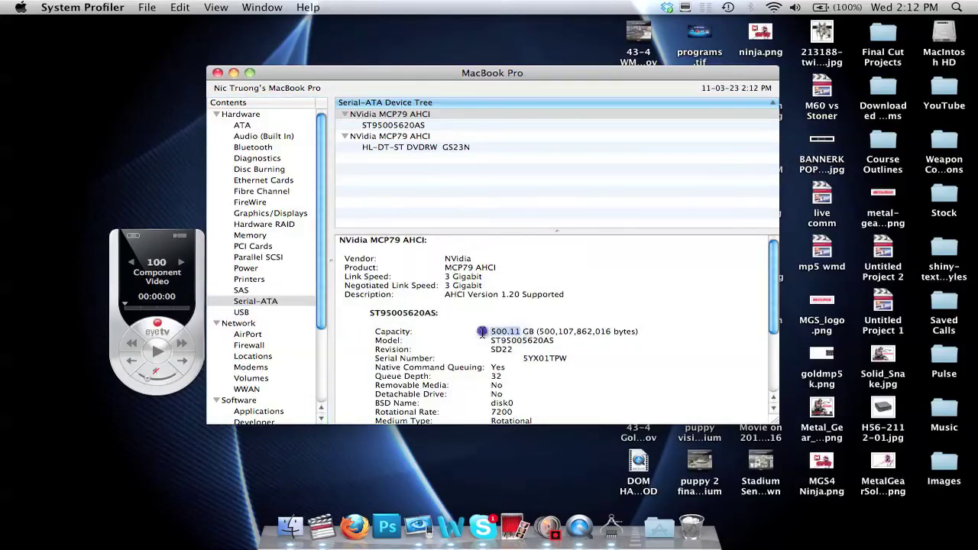
left_click_drag(655, 333, 304, 252)
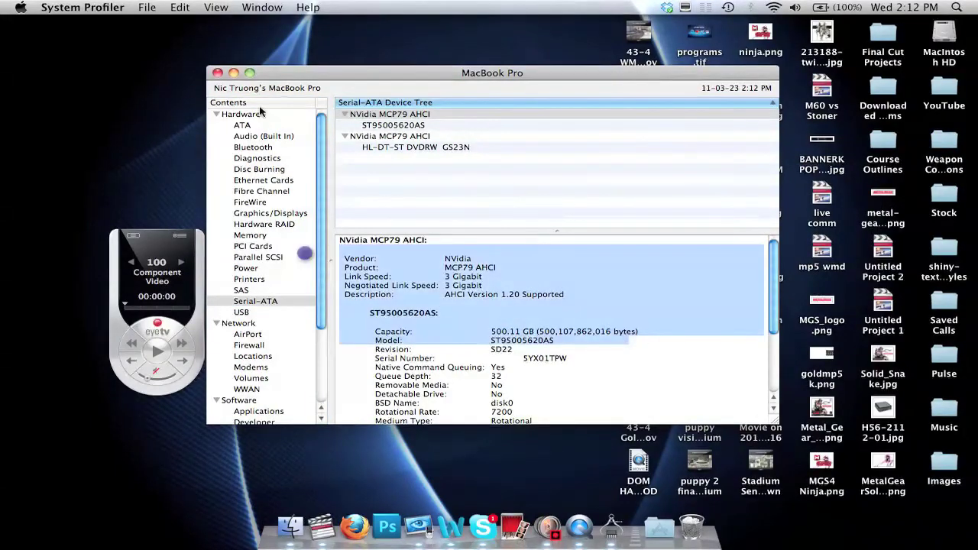
left_click(217, 73)
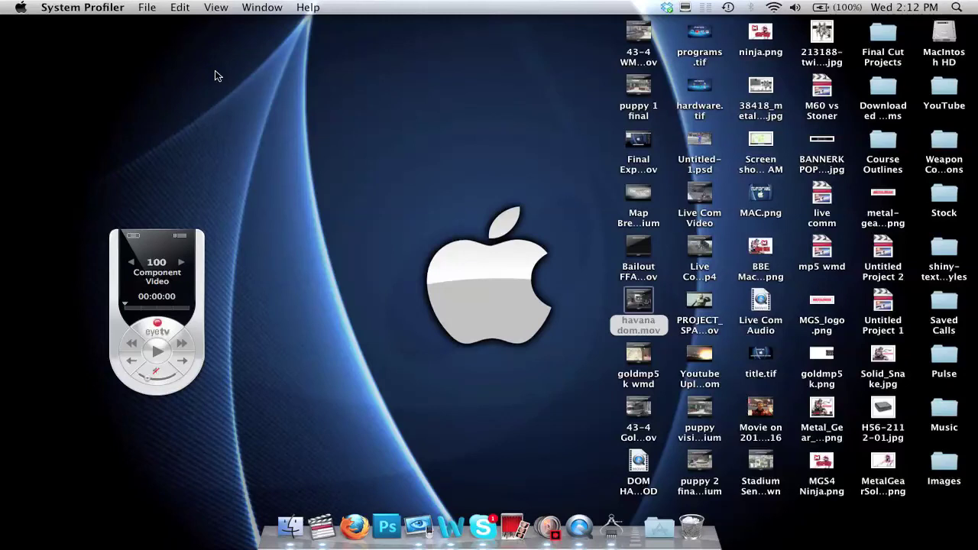